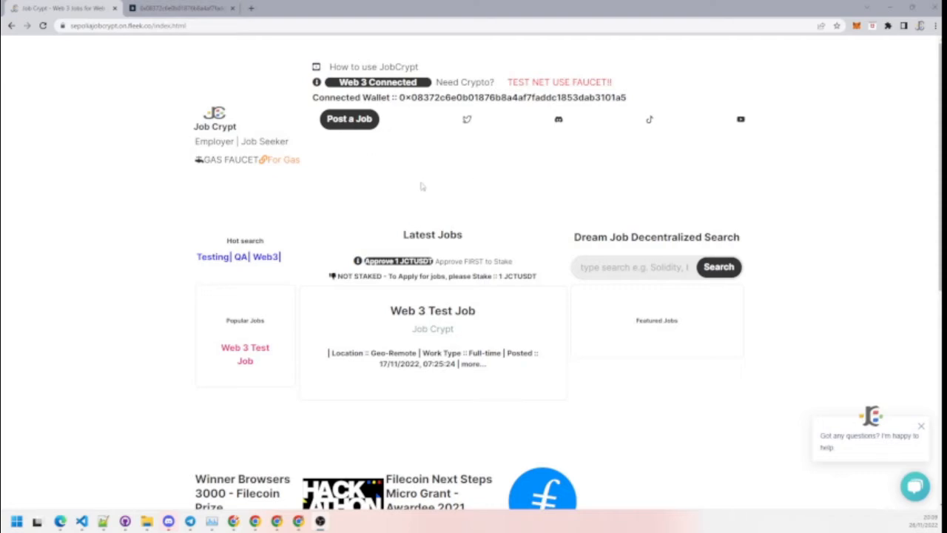
# Step: Go to the Post a Job page from the JobCrypt home page
pyautogui.click(349, 121)
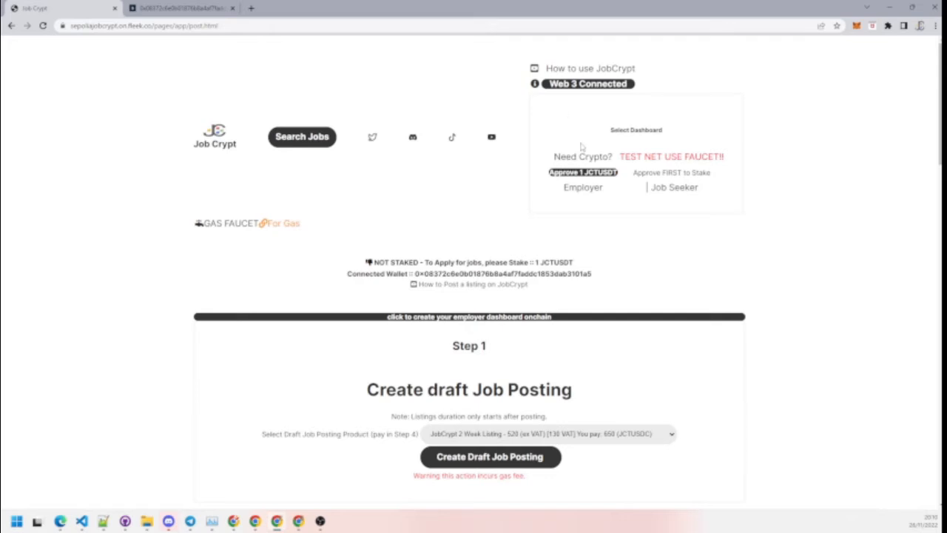
# Step: Create the employer dashboard on-chain and confirm its transaction in MetaMask
pyautogui.click(479, 320)
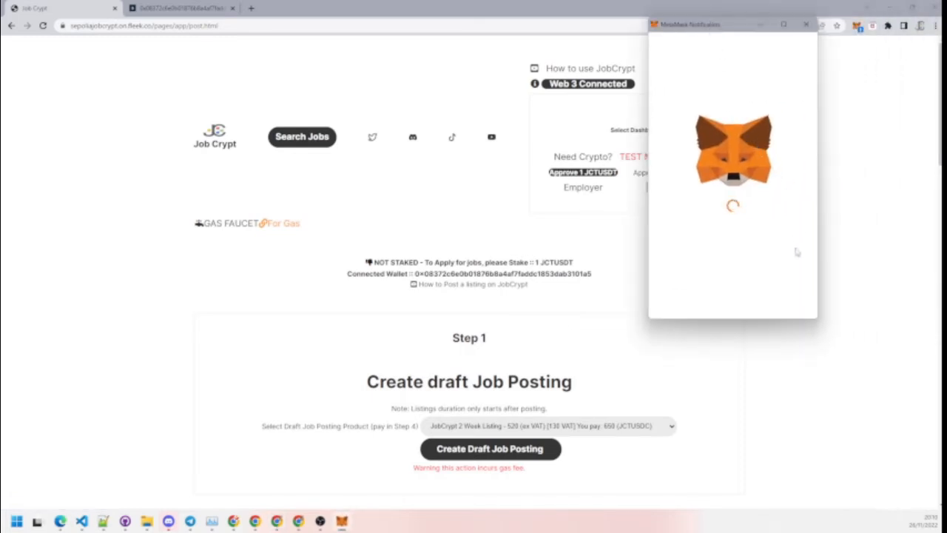
pyautogui.scroll(-5, 813, 302)
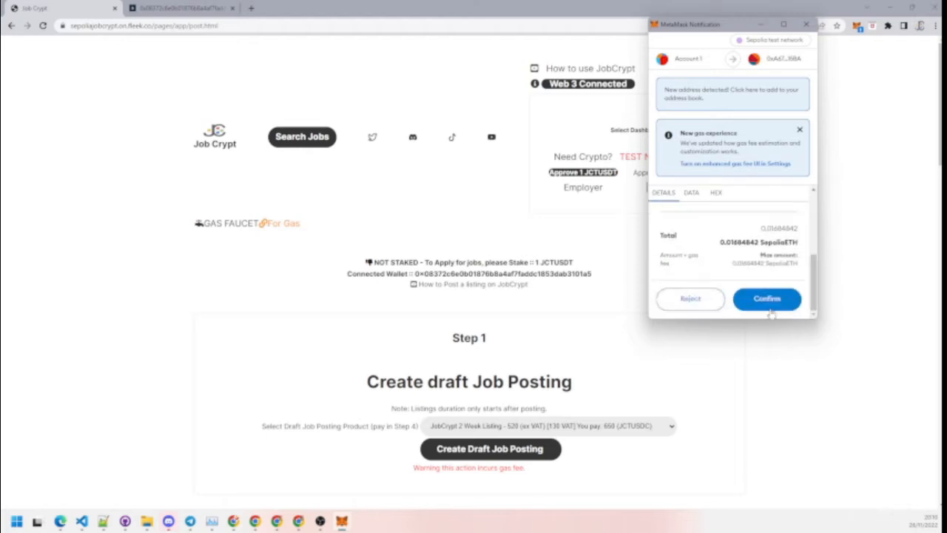
pyautogui.click(770, 307)
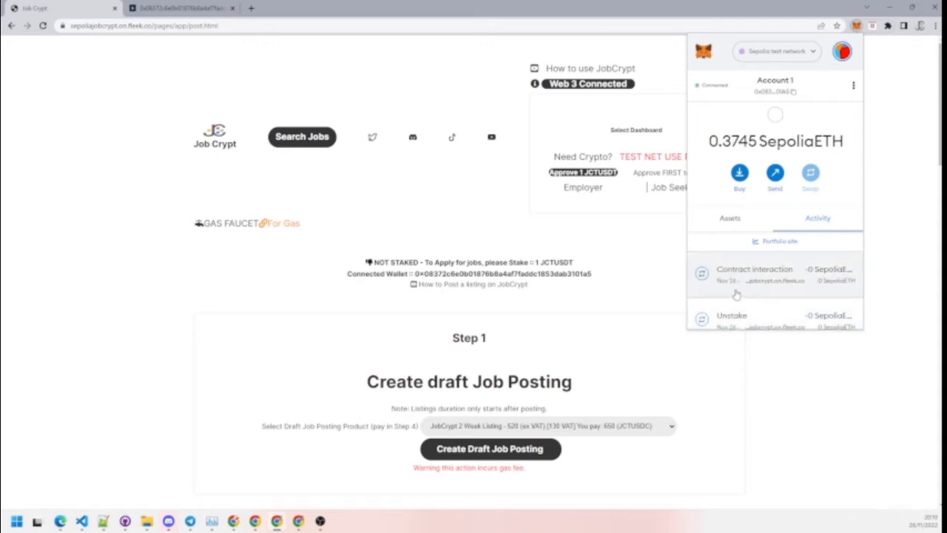
# Step: Dismiss the wallet panel and scroll through posting Steps 1–5, returning to Step 1
pyautogui.click(654, 300)
pyautogui.scroll(-2, 706, 257)
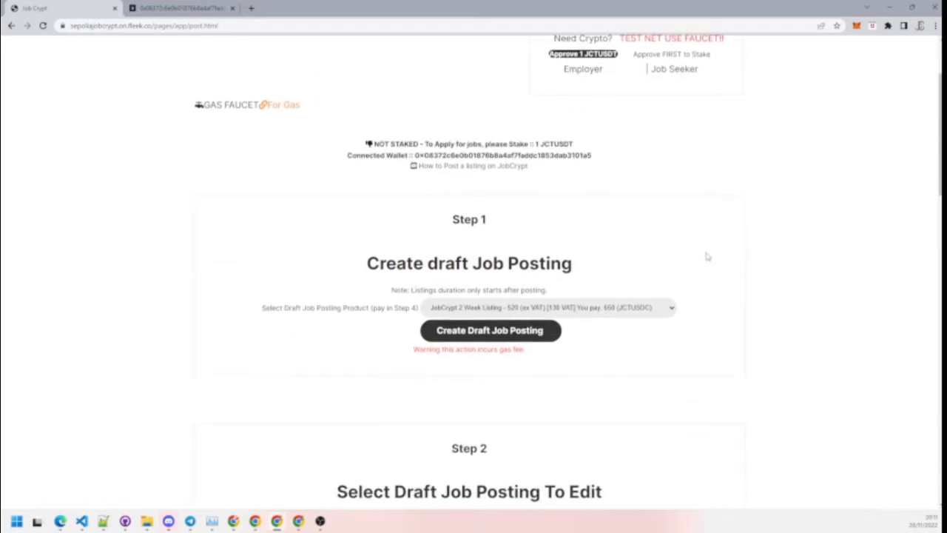
pyautogui.scroll(-1, 707, 256)
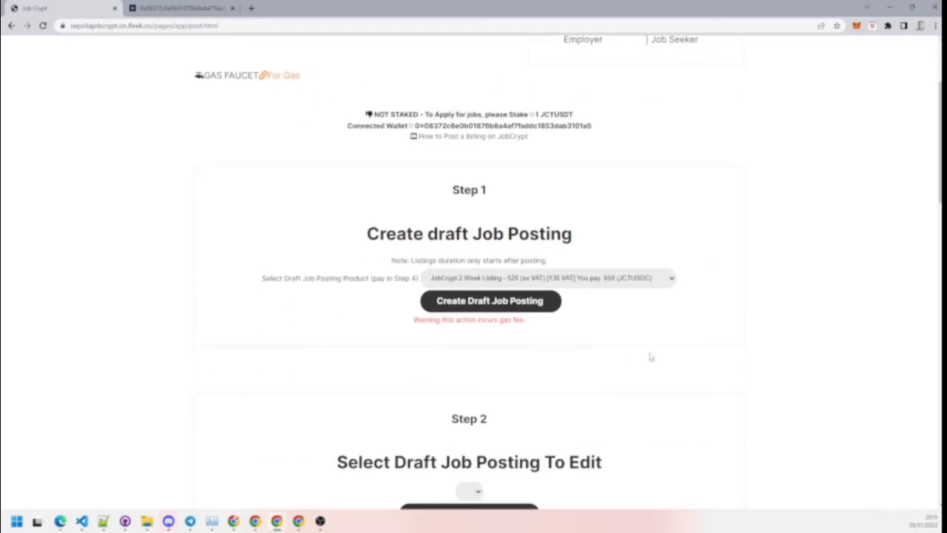
pyautogui.scroll(-2, 934, 169)
pyautogui.scroll(-7, 935, 169)
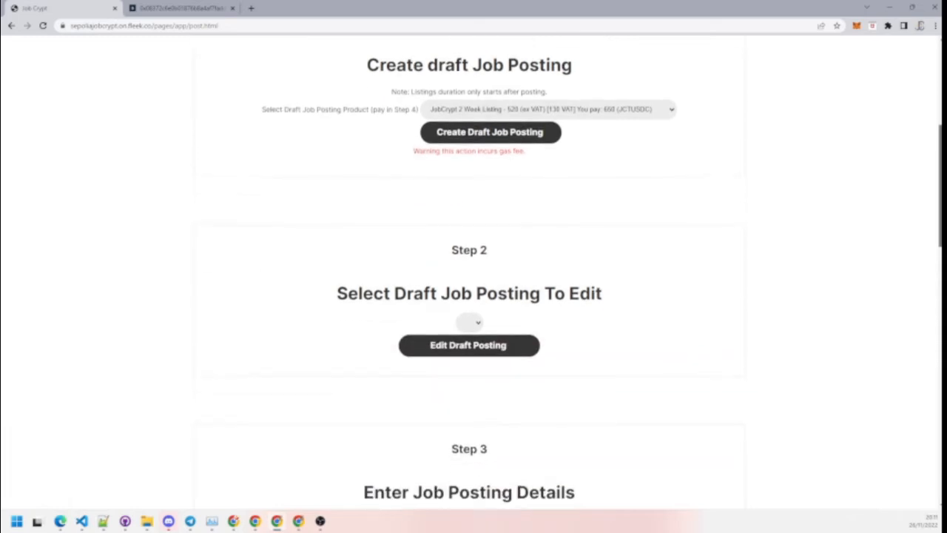
pyautogui.scroll(-7, 935, 169)
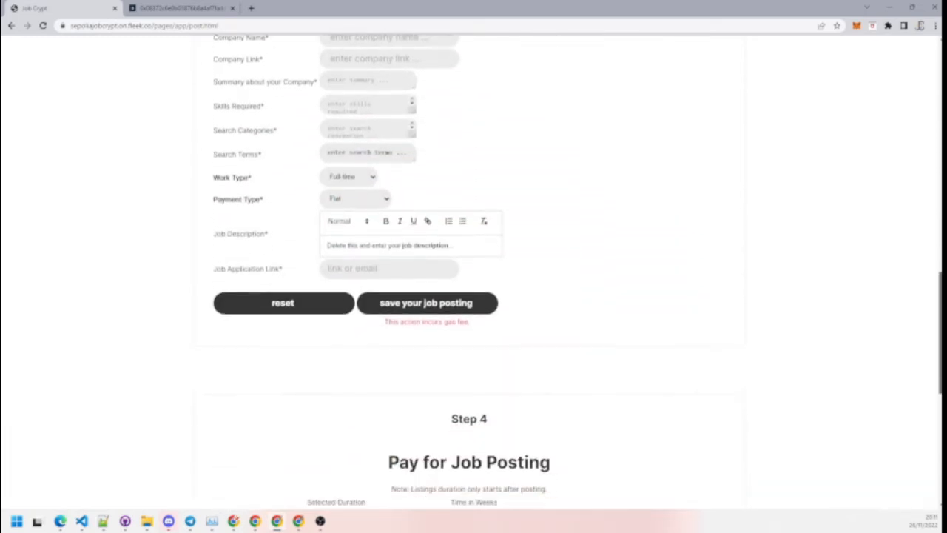
pyautogui.scroll(-1, 935, 169)
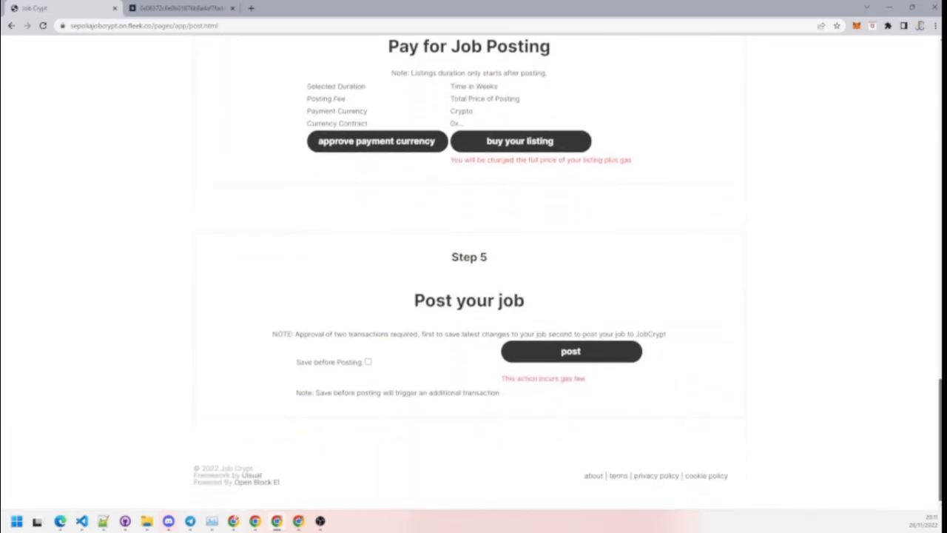
pyautogui.scroll(14, 935, 170)
pyautogui.scroll(2, 789, 214)
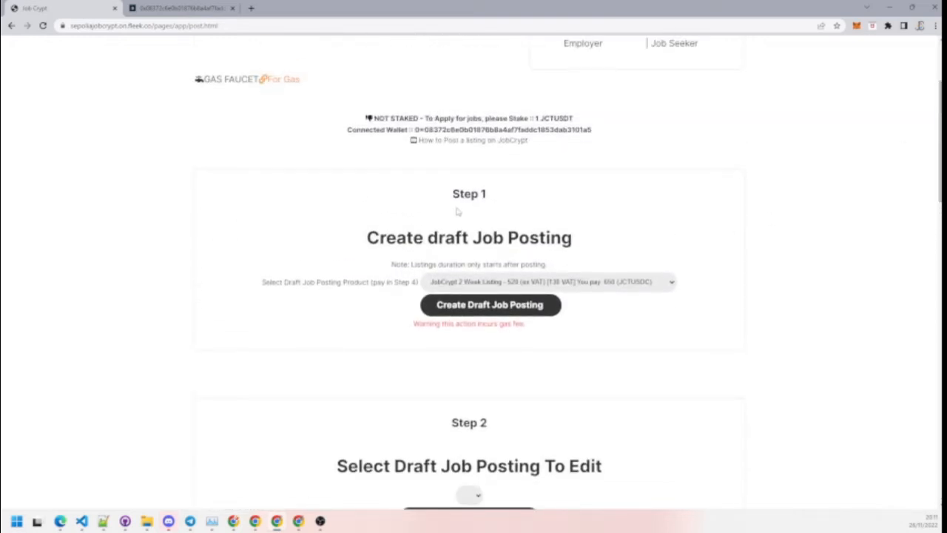
# Step: Keep the 2 Week Listing product and create the draft posting, confirming it in MetaMask
pyautogui.click(512, 285)
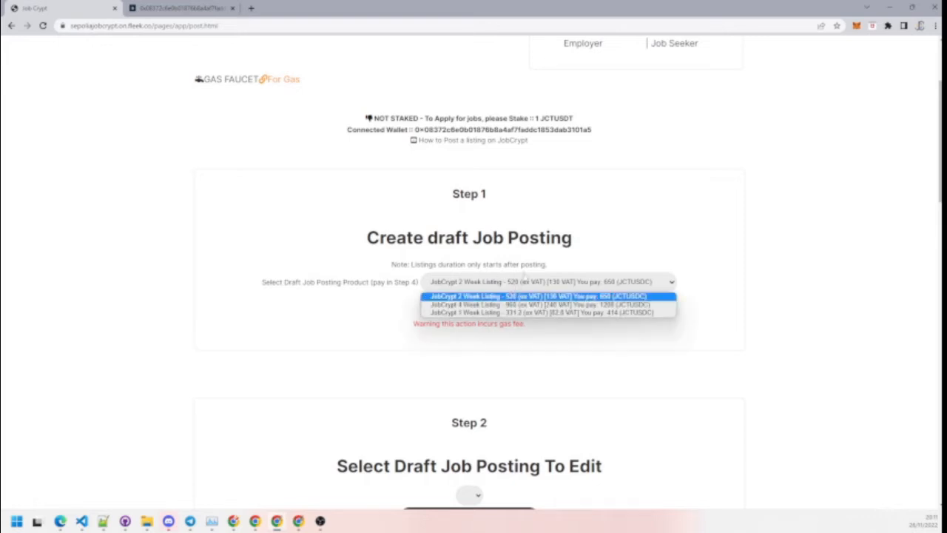
pyautogui.click(562, 299)
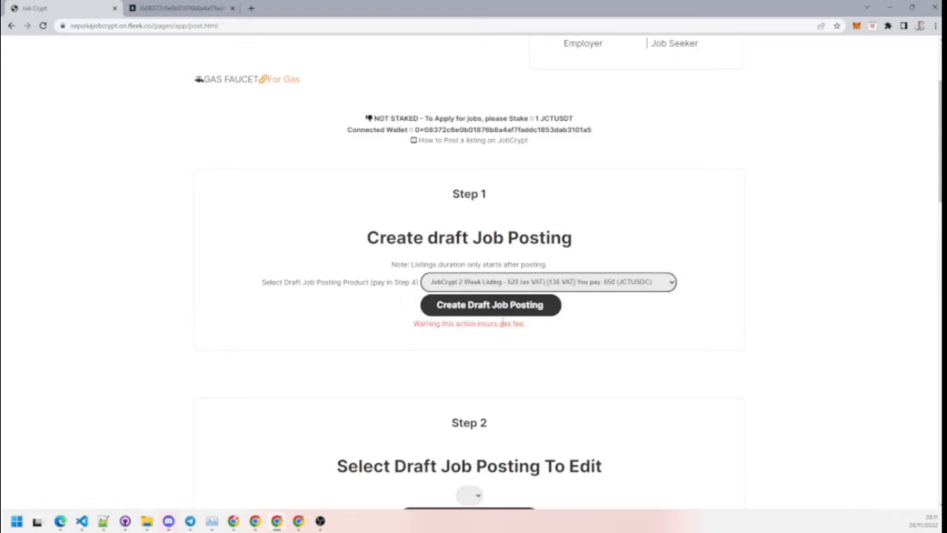
pyautogui.click(478, 304)
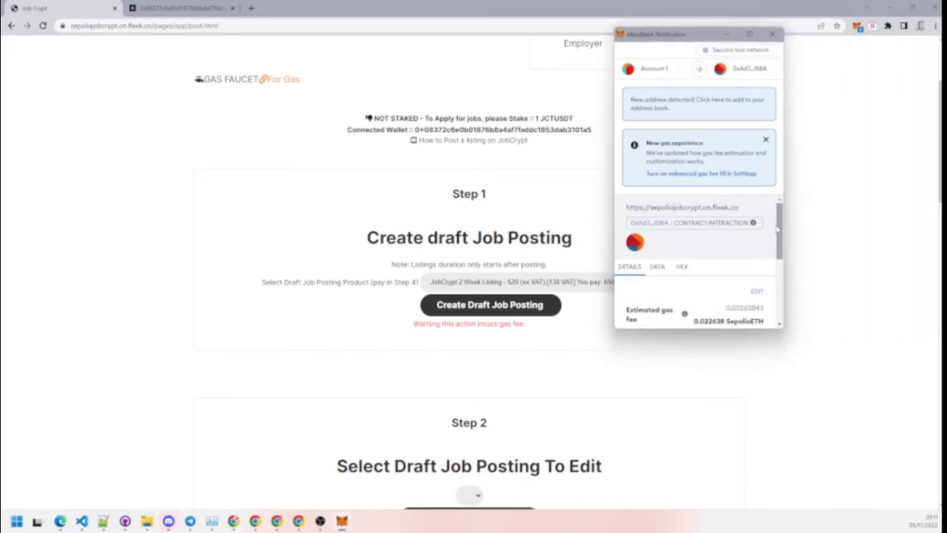
pyautogui.moveTo(782, 217); pyautogui.dragTo(785, 282)
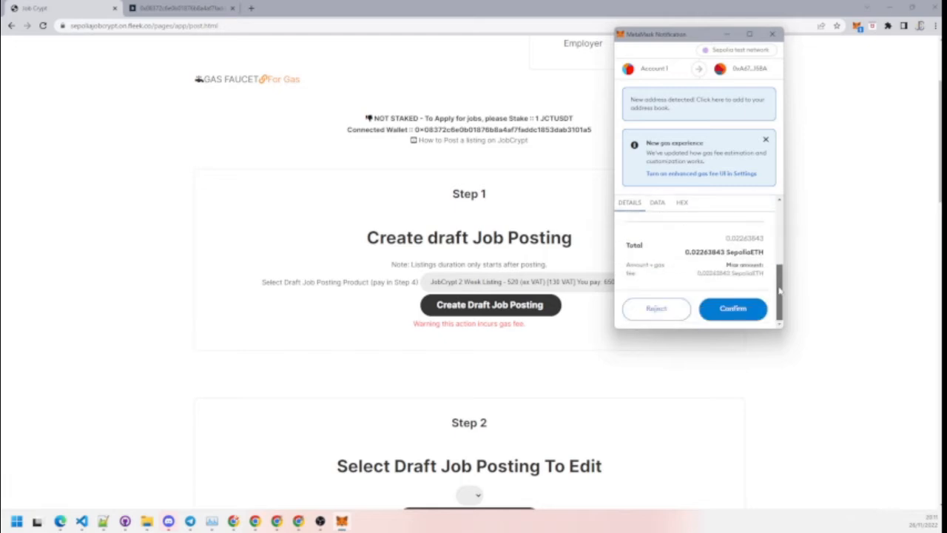
pyautogui.click(735, 317)
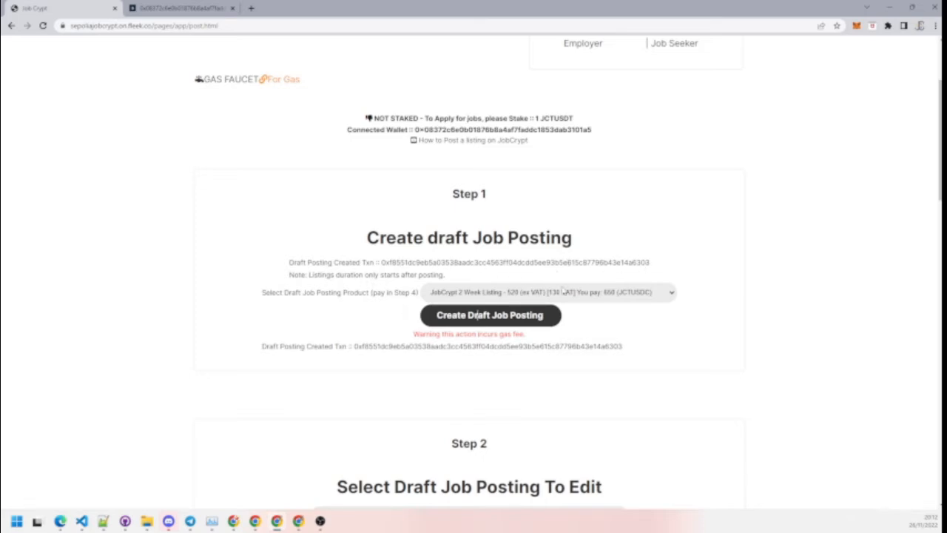
# Step: Pick the single draft posting in Step 2 and load it into the editor
pyautogui.scroll(-1, 693, 265)
pyautogui.scroll(-2, 666, 311)
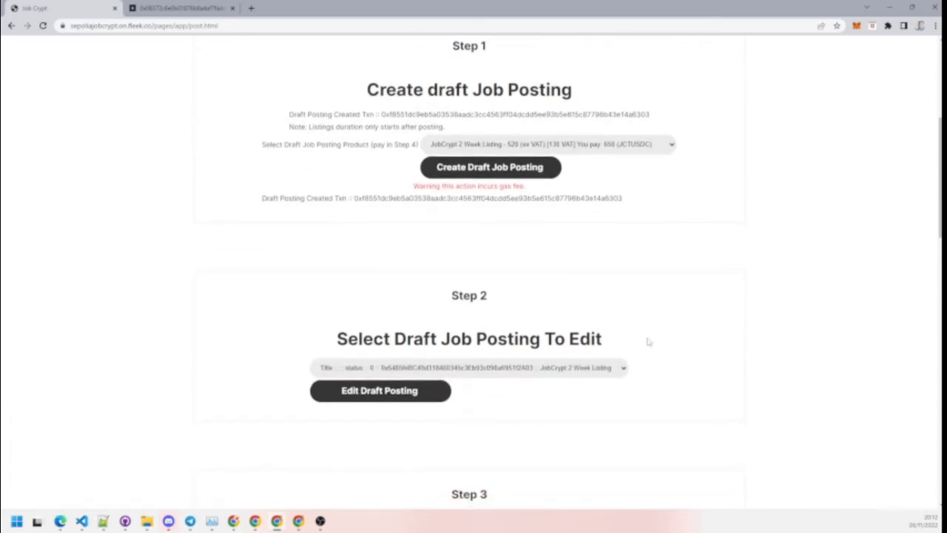
pyautogui.scroll(-2, 497, 333)
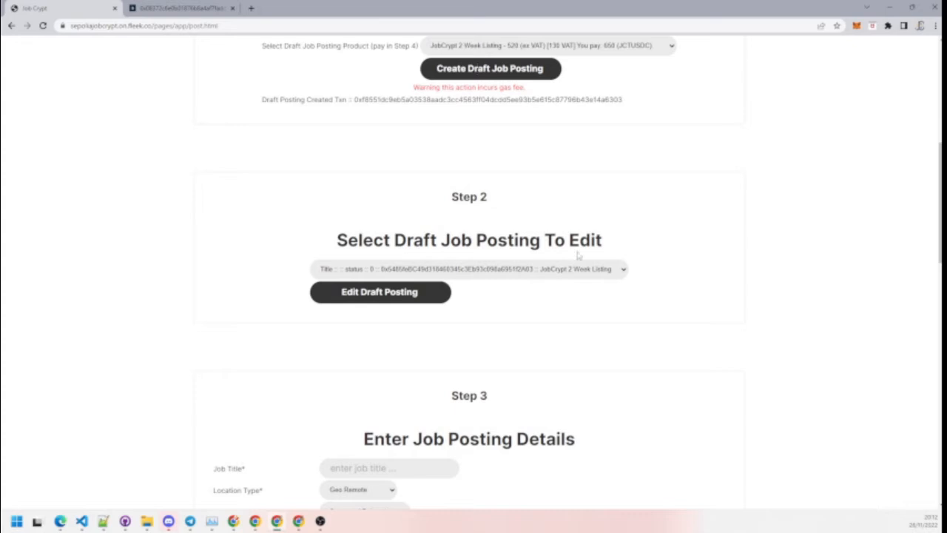
pyautogui.click(508, 273)
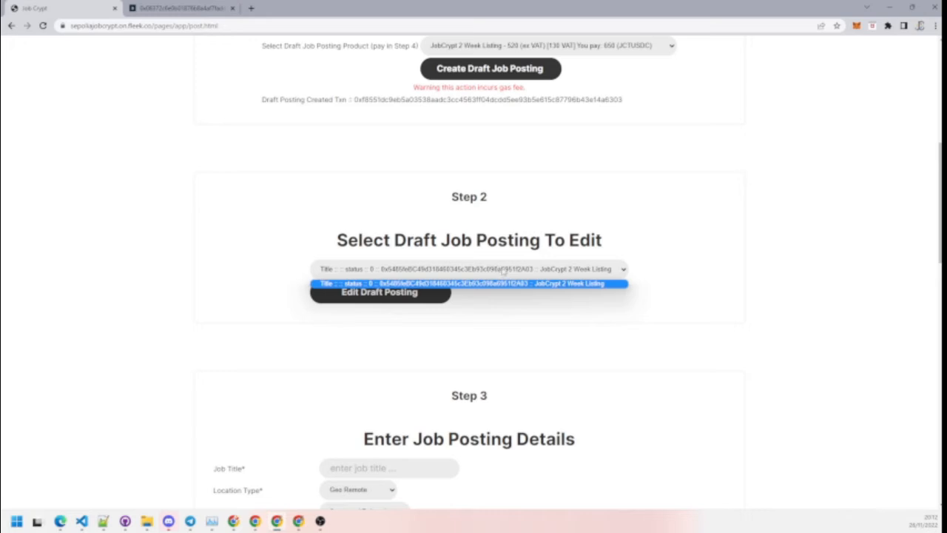
pyautogui.click(731, 257)
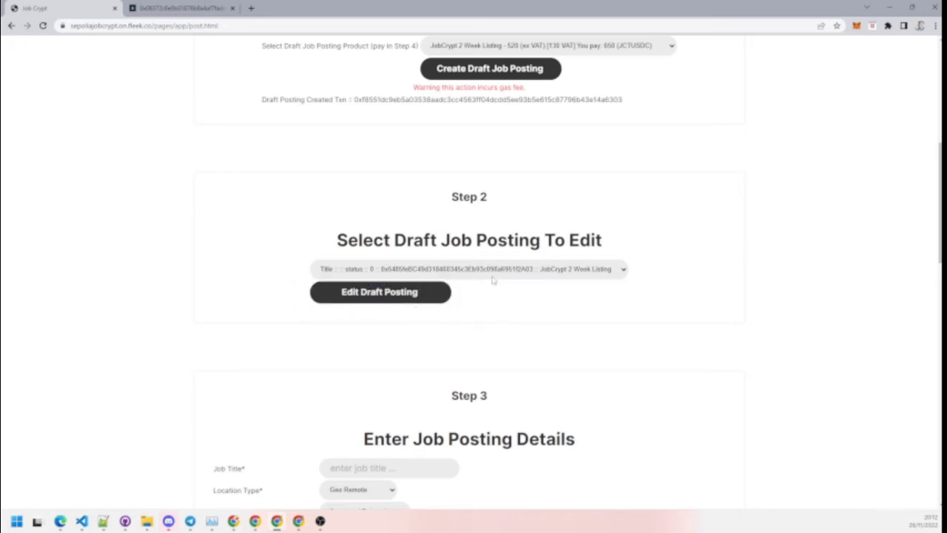
pyautogui.click(383, 291)
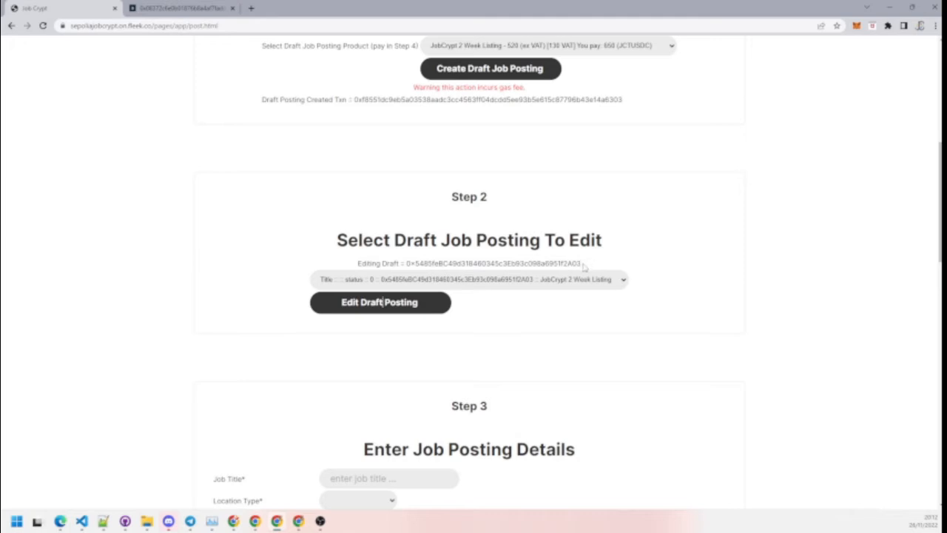
pyautogui.scroll(-2, 599, 277)
# Step: Title the job 'Blockchain Developer 1' with Geo Remote location and Not Provided location support
pyautogui.scroll(-3, 598, 278)
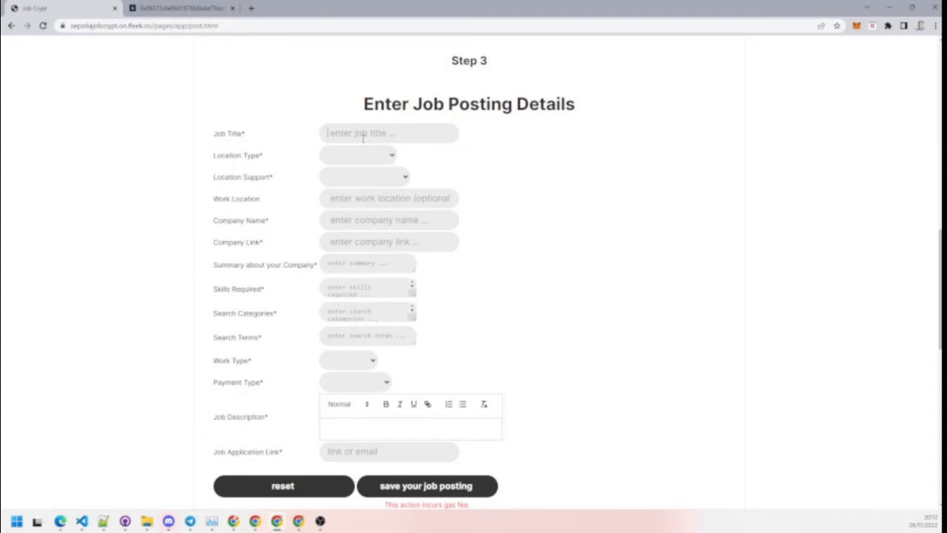
pyautogui.write('Blockchain')
pyautogui.write('Developer')
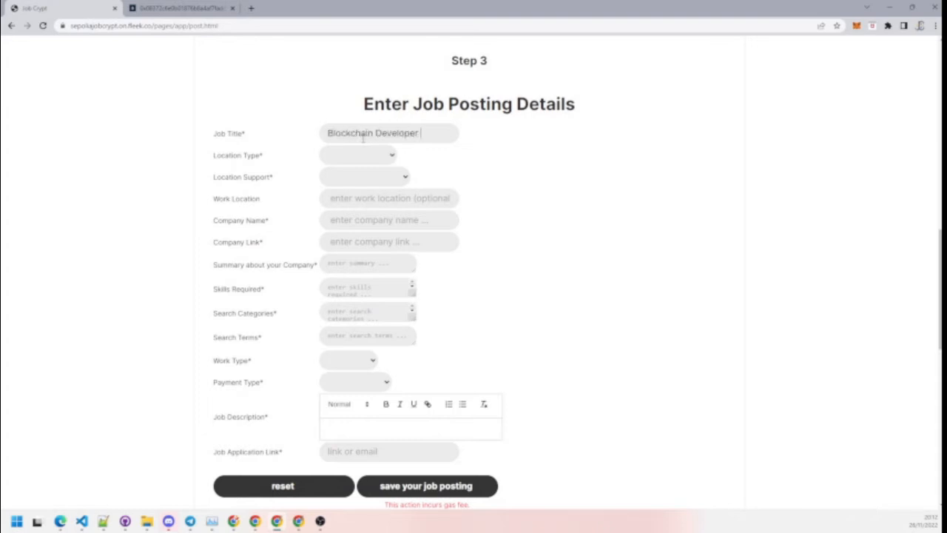
pyautogui.write(' 1')
pyautogui.press('Tab')
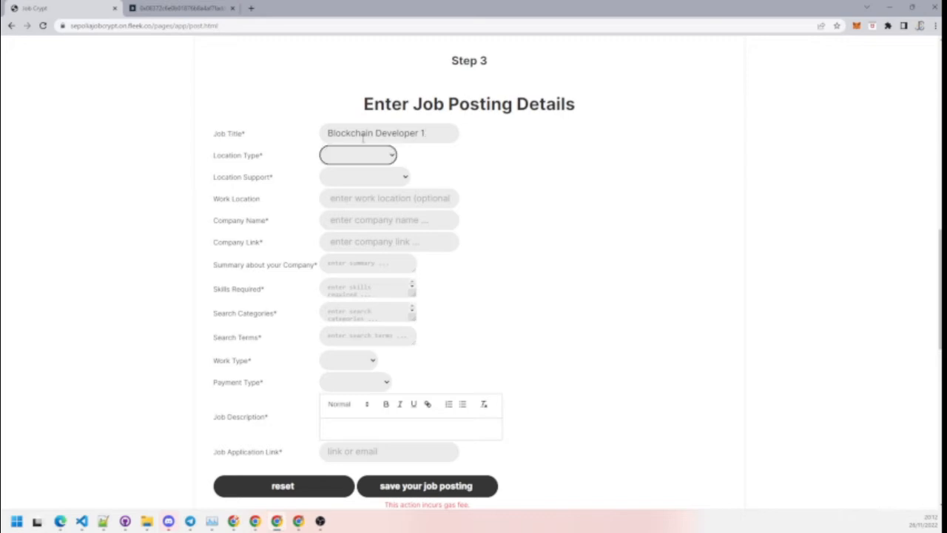
pyautogui.click(331, 153)
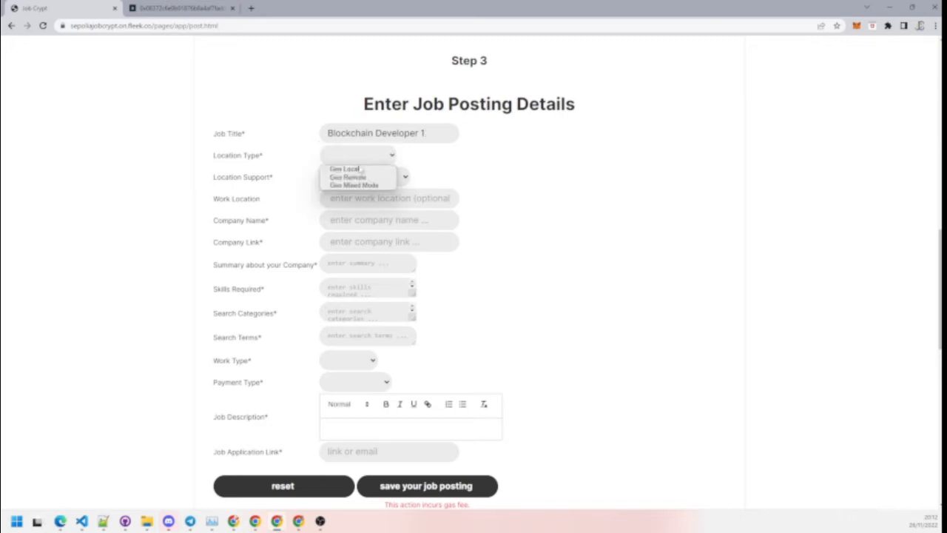
pyautogui.click(363, 178)
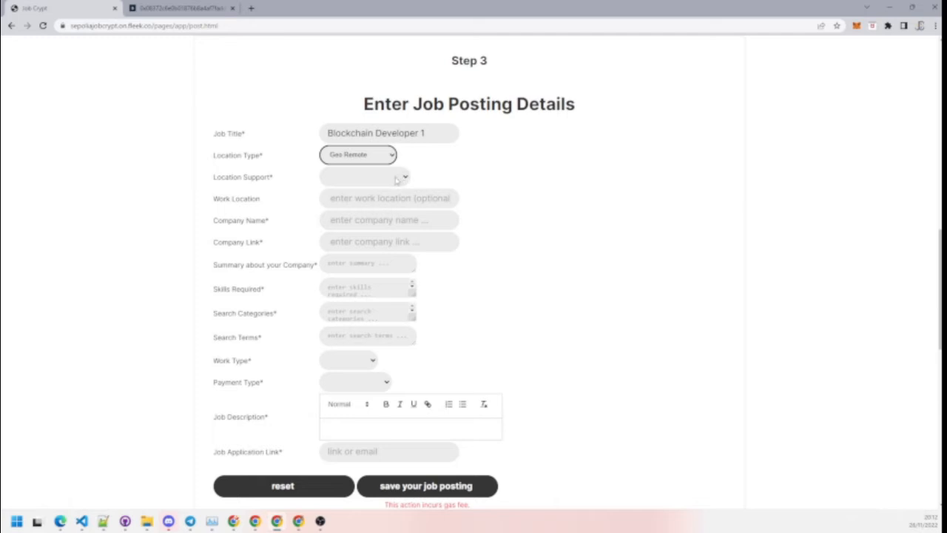
pyautogui.click(396, 179)
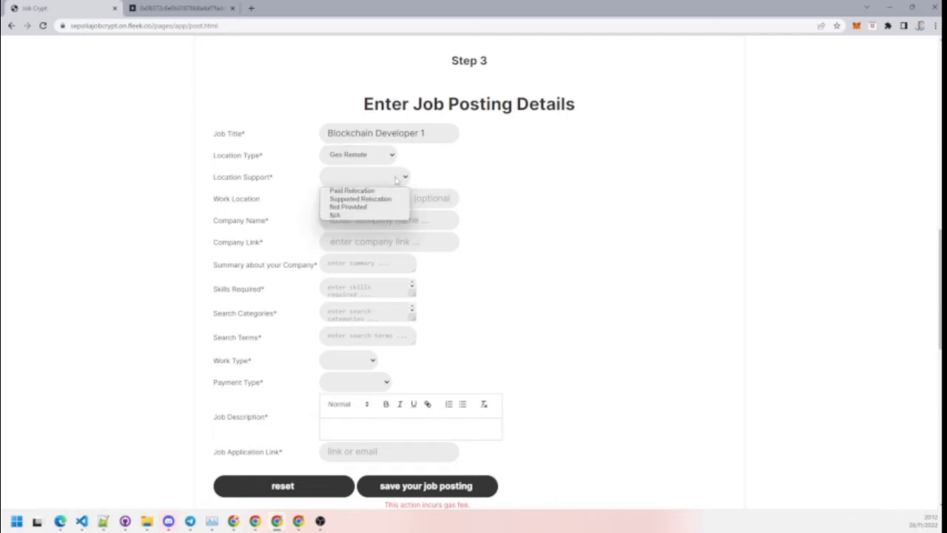
pyautogui.click(354, 208)
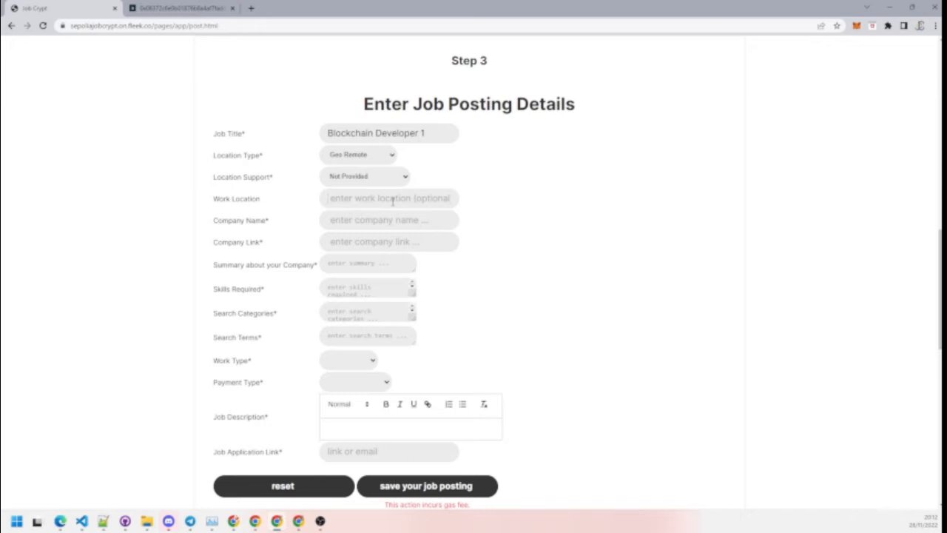
pyautogui.write('Re')
pyautogui.press('BackSpace')
pyautogui.press('BackSpace')
pyautogui.write('United Ki')
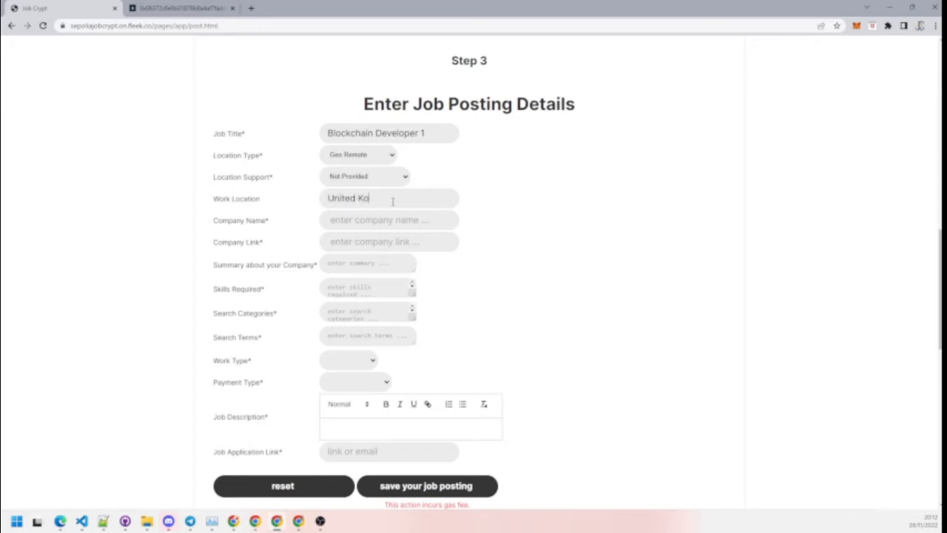
pyautogui.press('BackSpace')
pyautogui.write('ingdom')
pyautogui.click(360, 221)
pyautogui.write('JobCreyp')
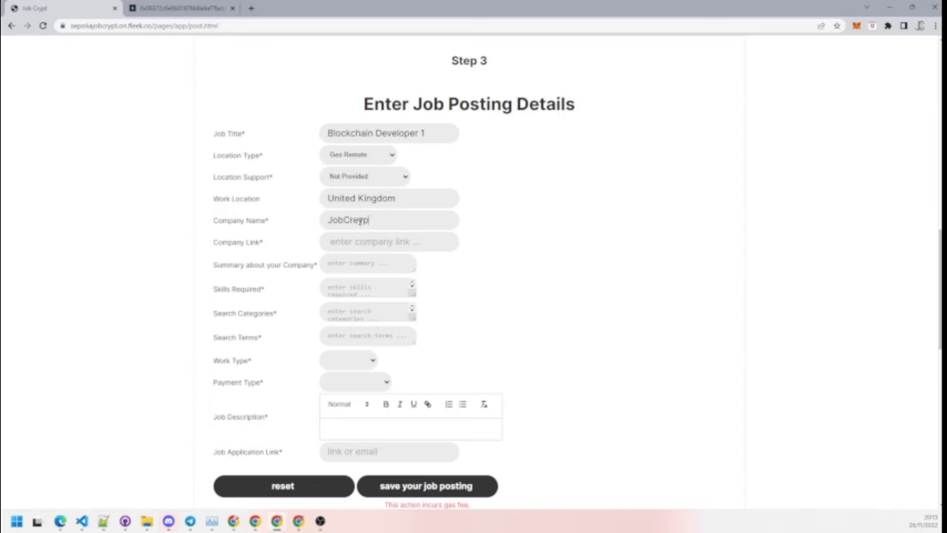
pyautogui.press('BackSpace')
pyautogui.press('BackSpace')
pyautogui.write('ypt')
pyautogui.click(359, 244)
pyautogui.write('ht')
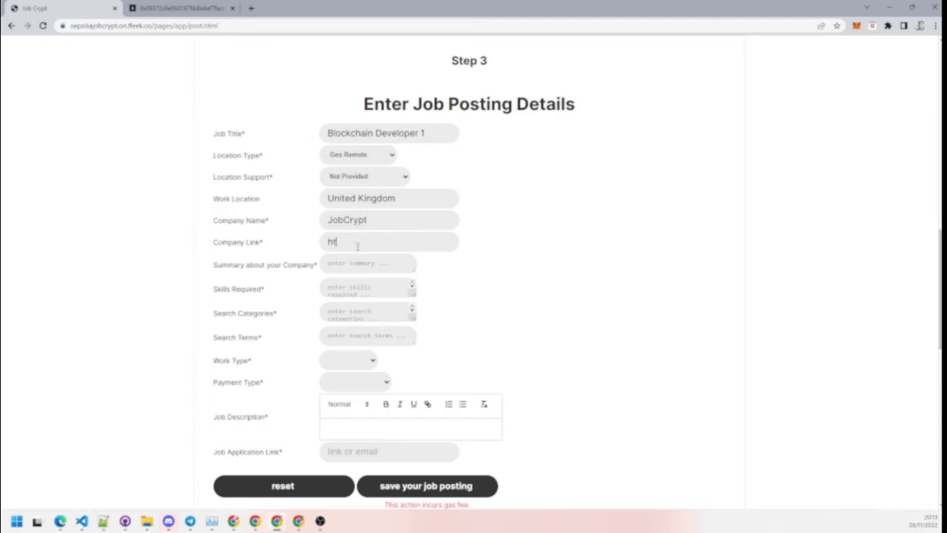
pyautogui.write('tps://www.jobcrypt.com')
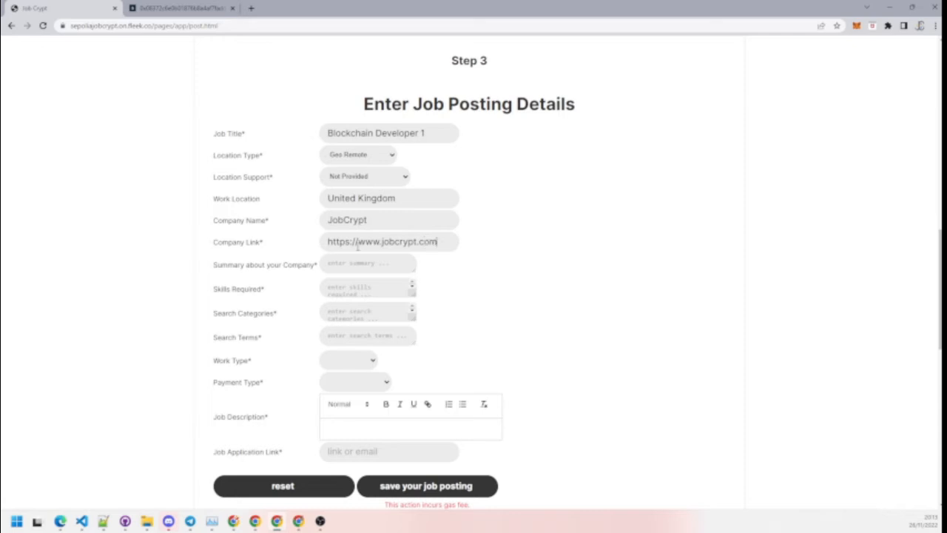
pyautogui.press('Tab')
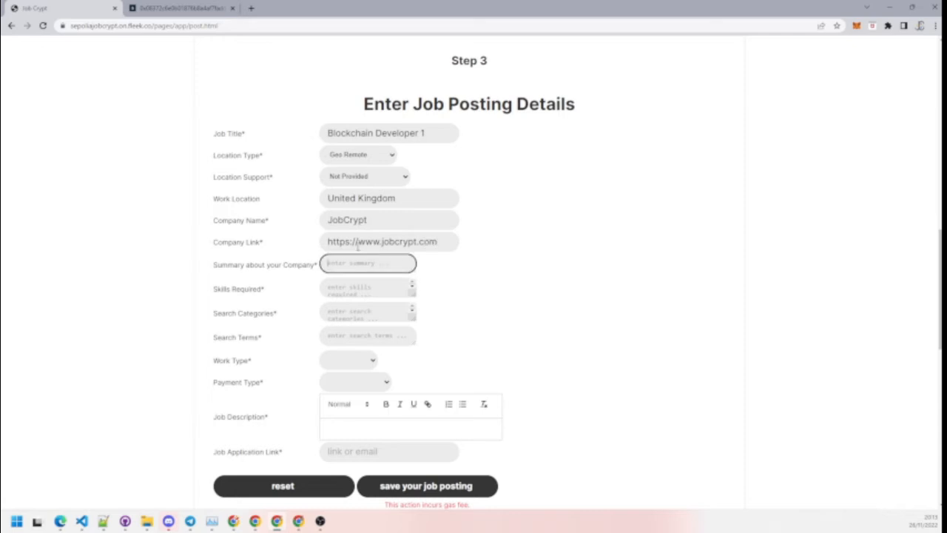
# Step: Add the company summary, required skills, search categories and search terms 'blockchain, web3, solidity'
pyautogui.write('JobCrypt, the best place in W')
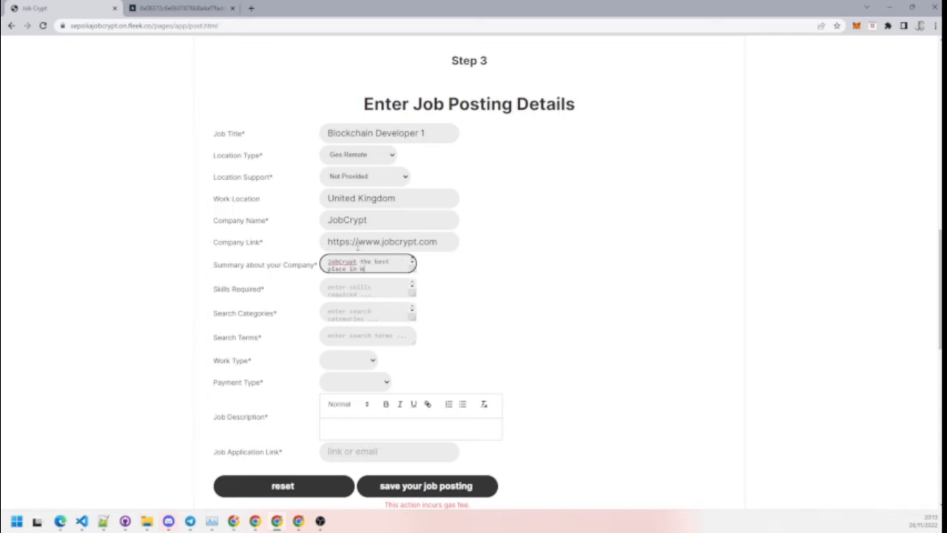
pyautogui.write('eb3 to find jobs in Web')
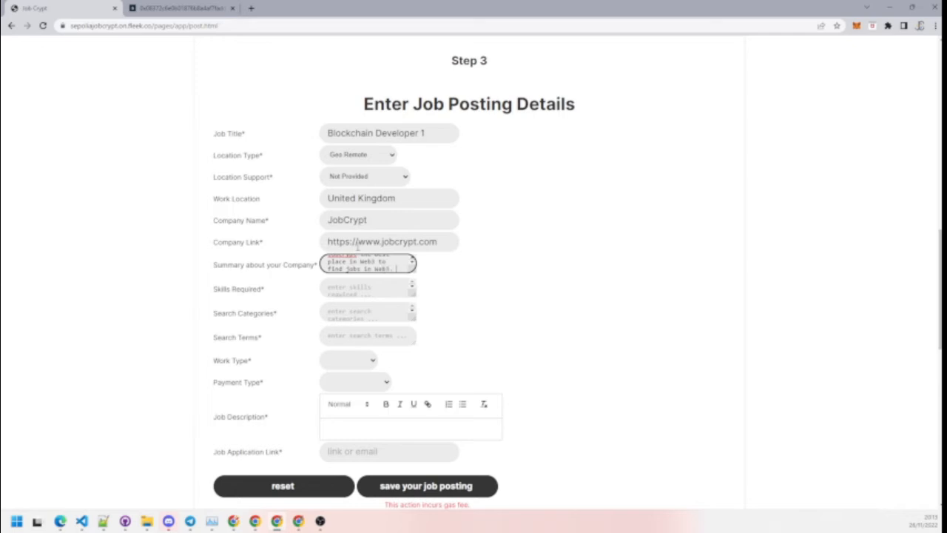
pyautogui.write('3.')
pyautogui.click(347, 289)
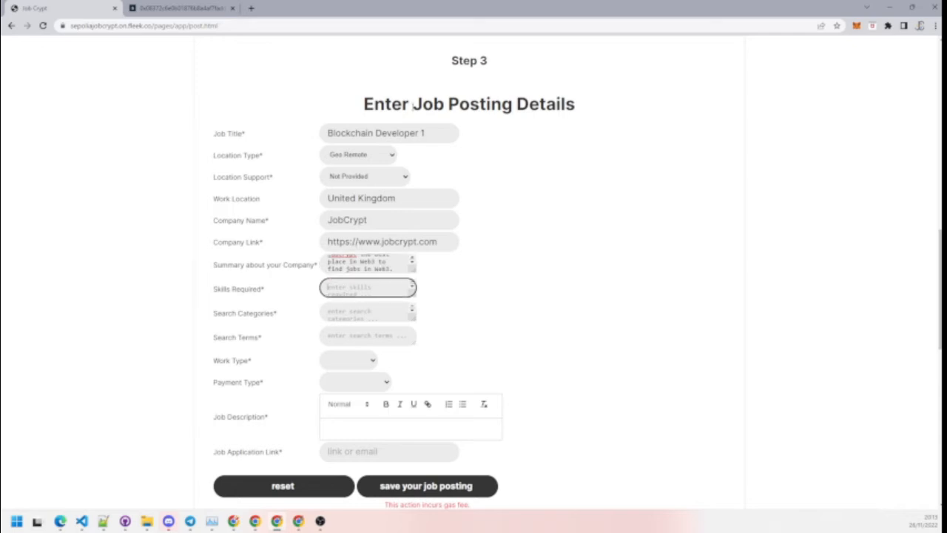
pyautogui.write('Solidity, Metkle Tree understand')
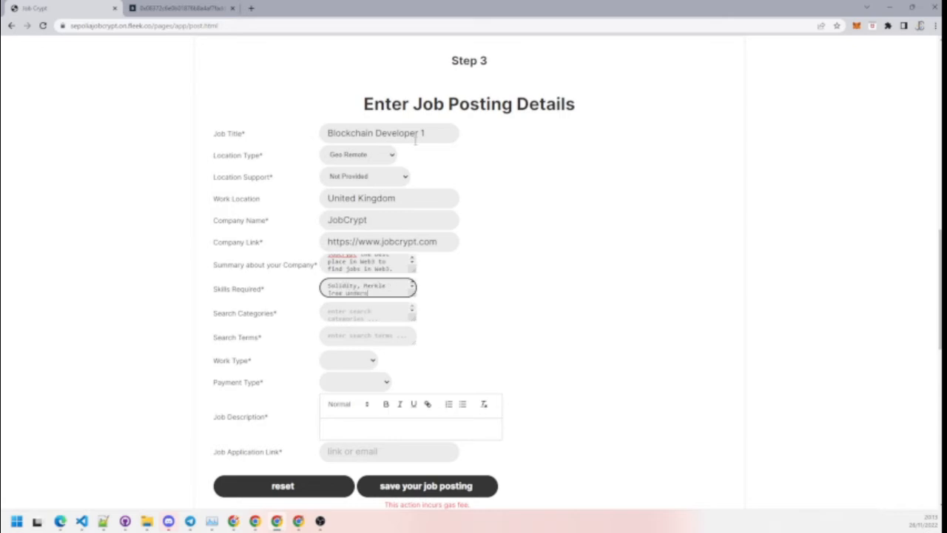
pyautogui.write('ing, EVM')
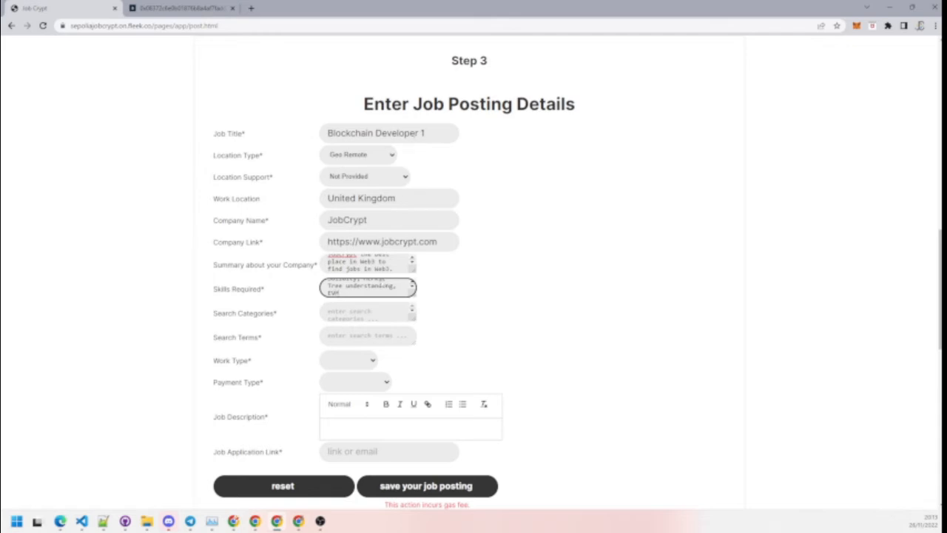
pyautogui.click(372, 315)
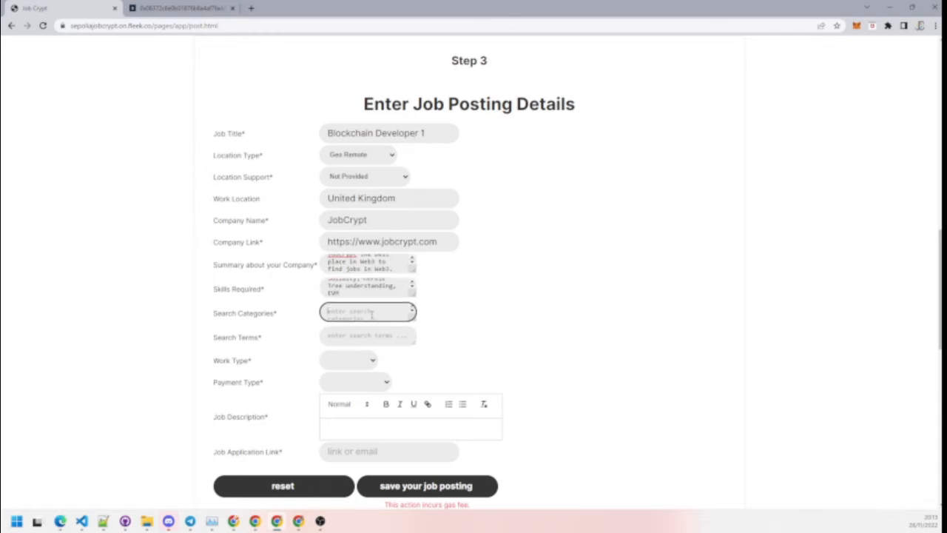
pyautogui.write('bl')
pyautogui.write('v')
pyautogui.write(', Bl')
pyautogui.write('gineerin')
pyautogui.write('g, Design')
pyautogui.press('Tab')
pyautogui.write('b')
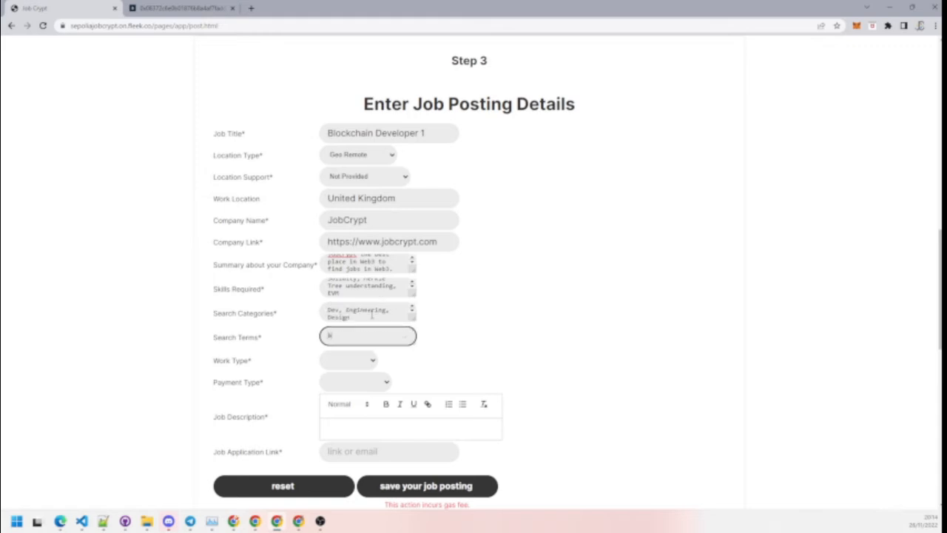
pyautogui.write('lockchain, web3, solidity')
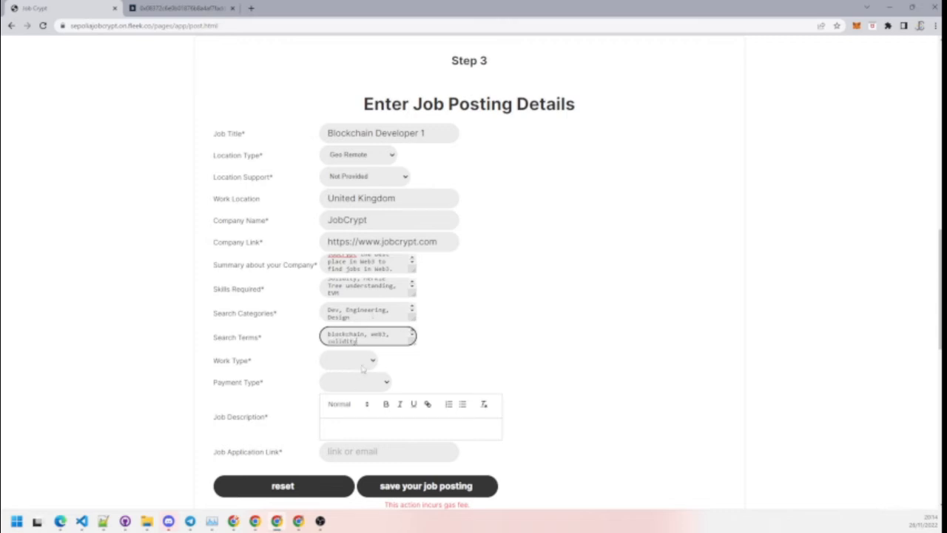
# Step: Set the work type to Full-time and the payment type to Cryptocurrency
pyautogui.click(362, 363)
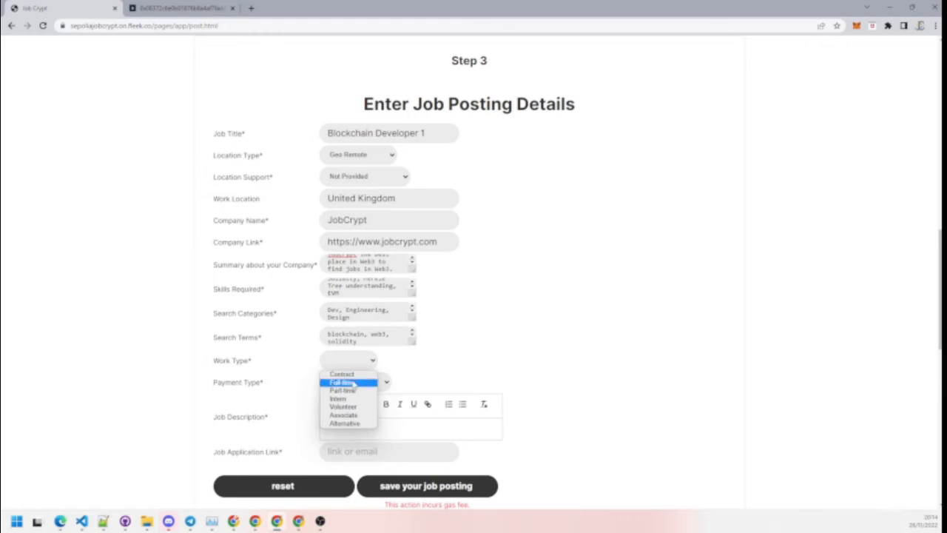
pyautogui.click(354, 383)
pyautogui.click(377, 384)
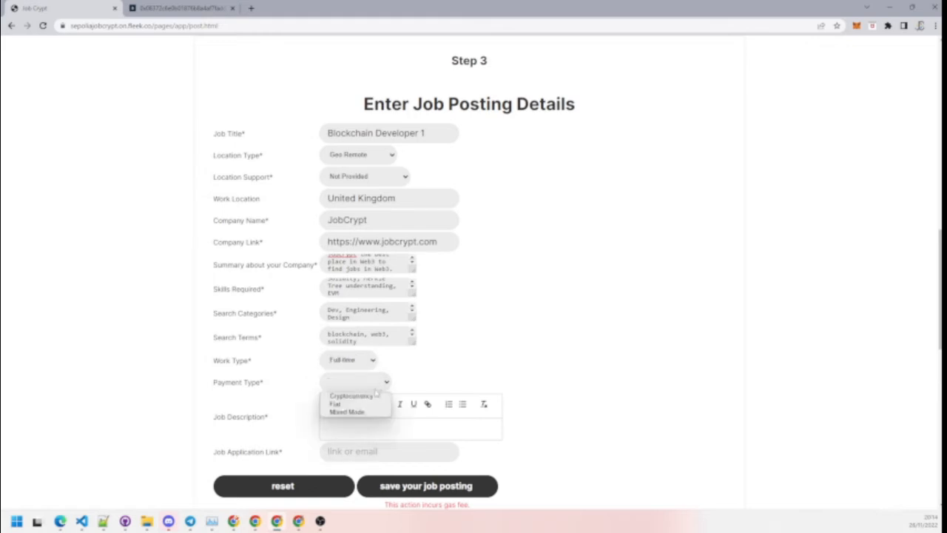
pyautogui.click(375, 398)
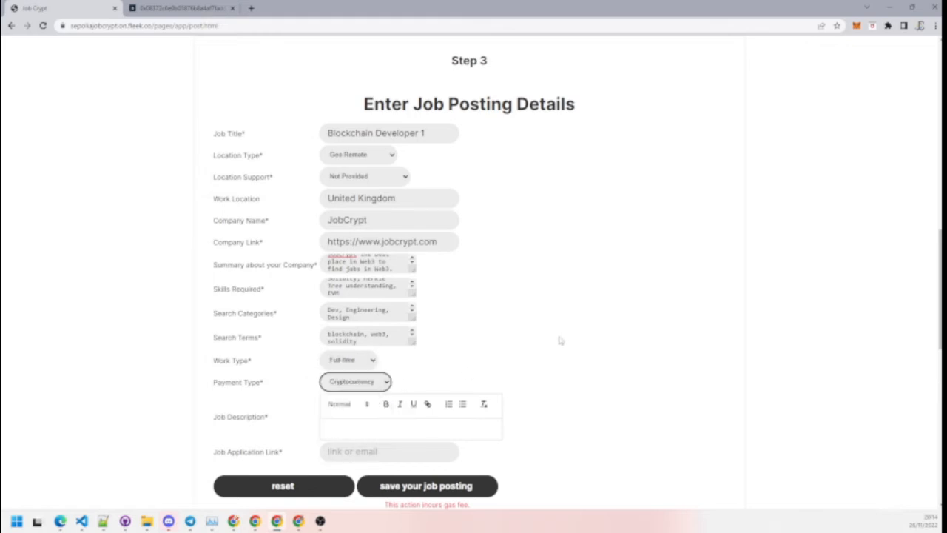
pyautogui.scroll(-3, 558, 338)
# Step: Write the description 'This is an exciting Web3 Developer role' and enter the hiring e-mail as application link
pyautogui.click(363, 230)
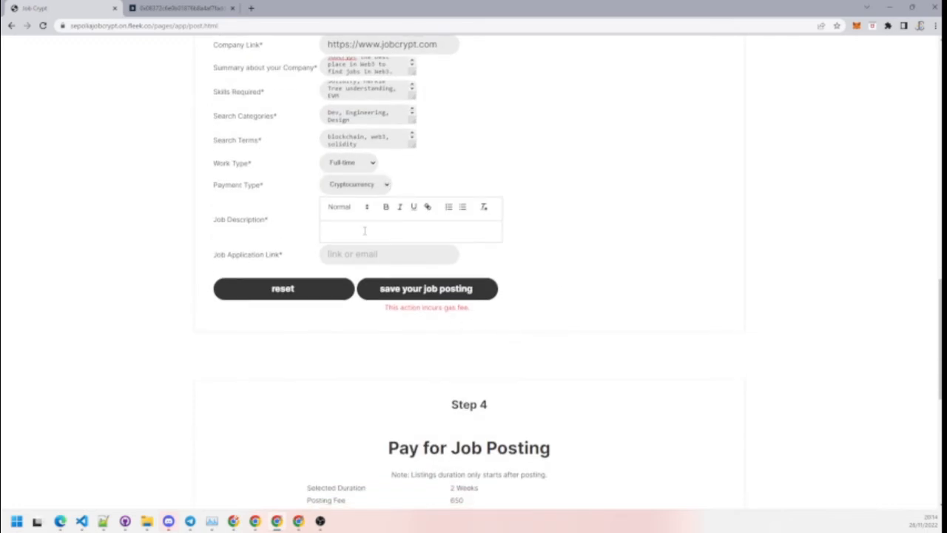
pyautogui.write('This is an exciting Web3 Developer role')
pyautogui.doubleClick(409, 231)
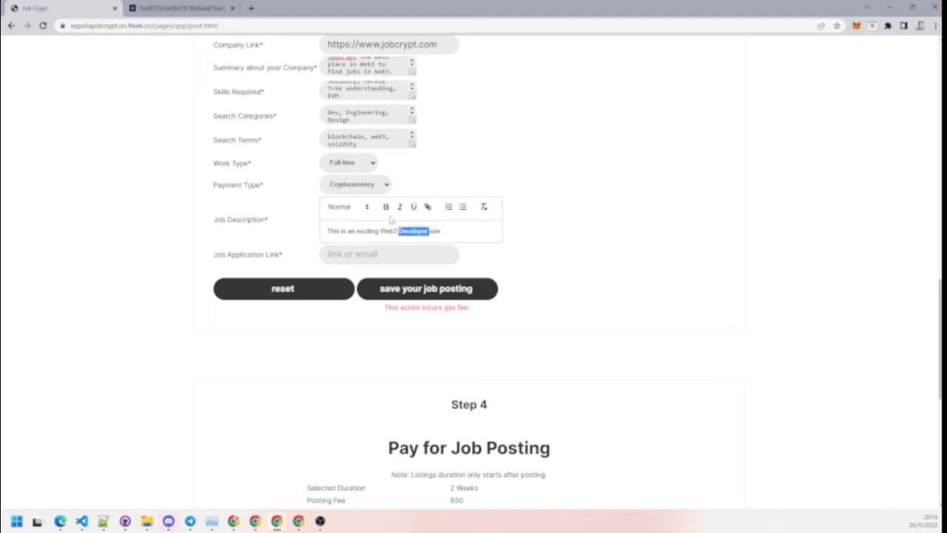
pyautogui.click(452, 230)
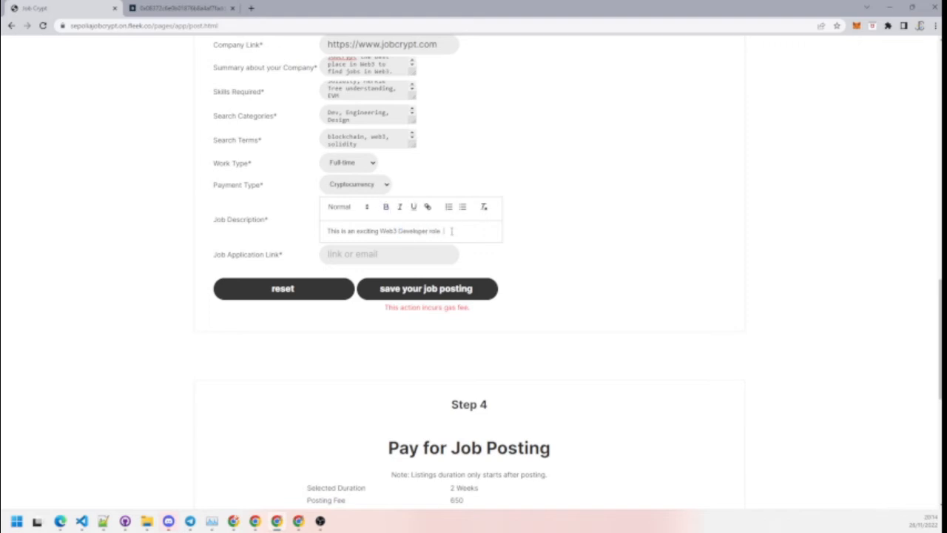
pyautogui.click(385, 251)
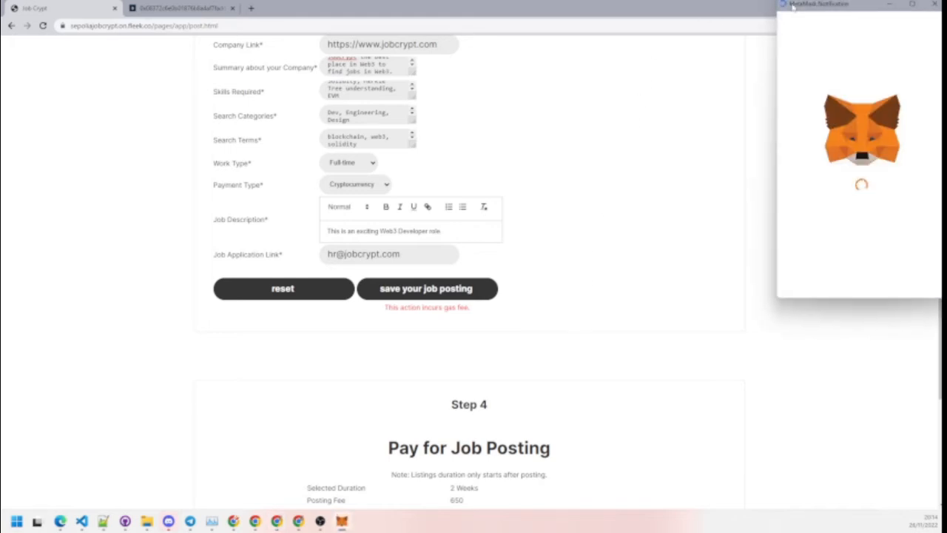
# Step: Confirm the save-job-posting transaction in MetaMask, then close the wallet account panel
pyautogui.moveTo(791, 6); pyautogui.dragTo(656, 60)
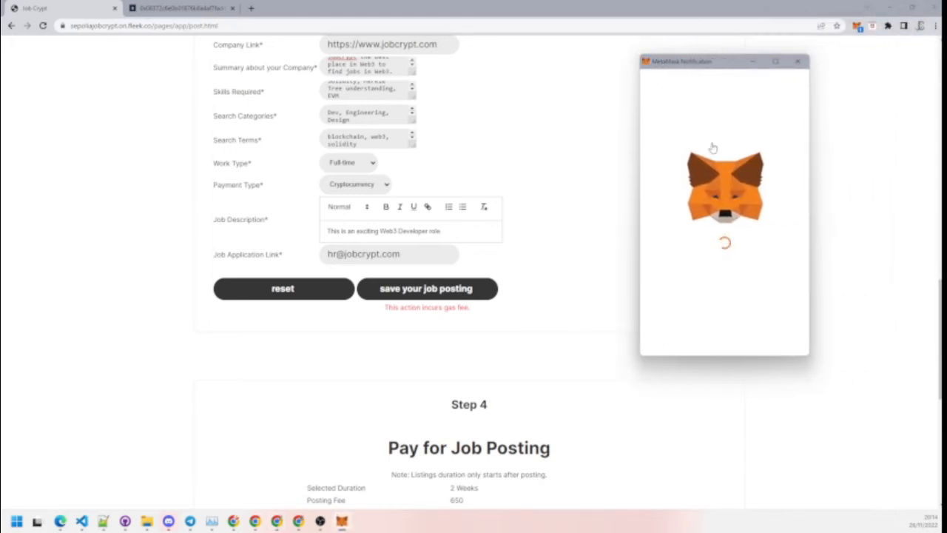
pyautogui.scroll(-2, 807, 304)
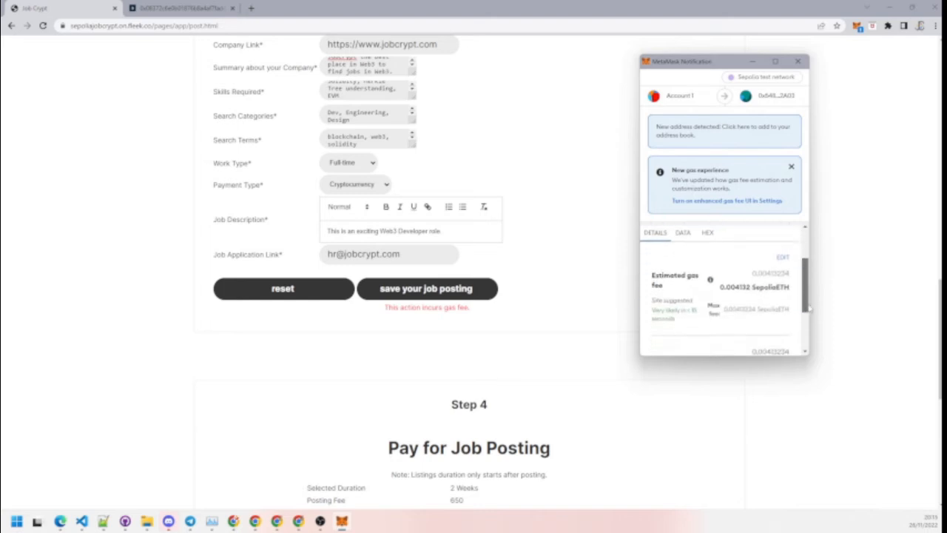
pyautogui.scroll(-2, 808, 311)
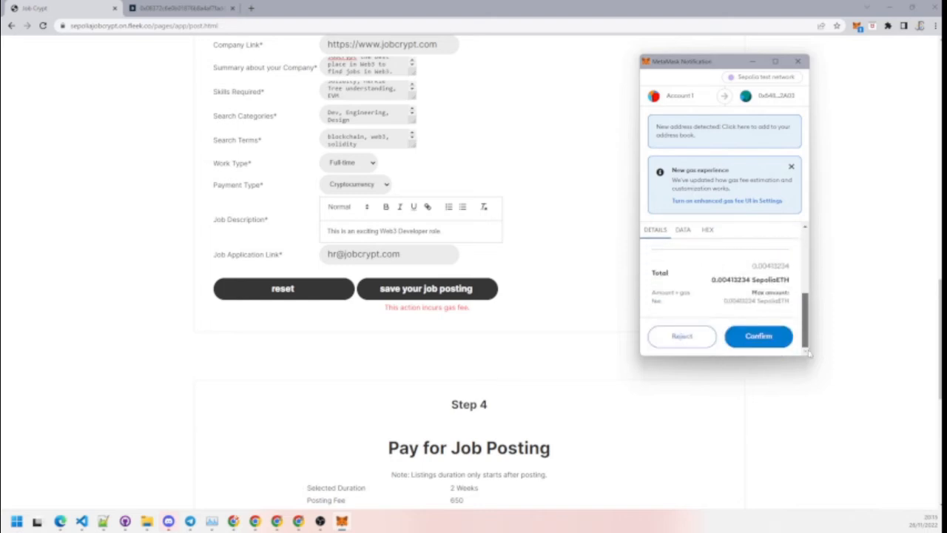
pyautogui.click(759, 337)
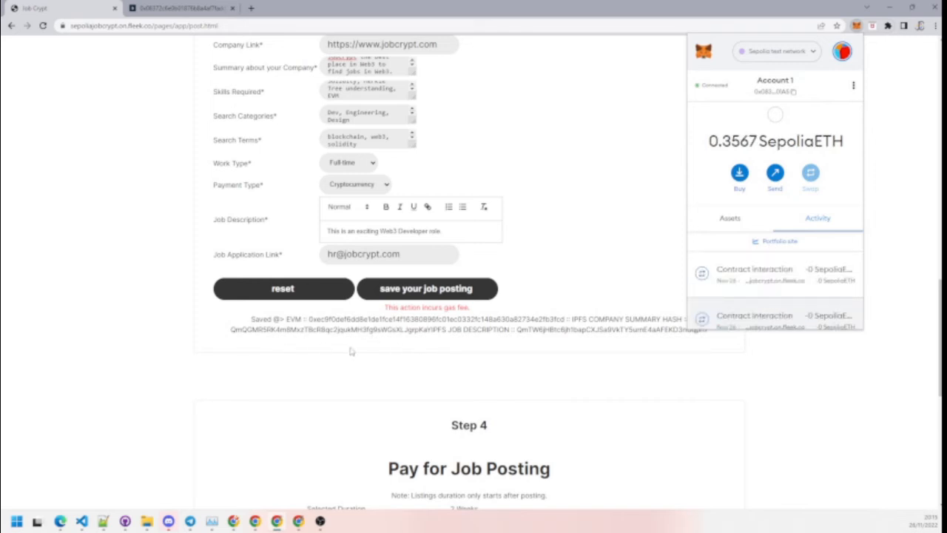
pyautogui.click(689, 343)
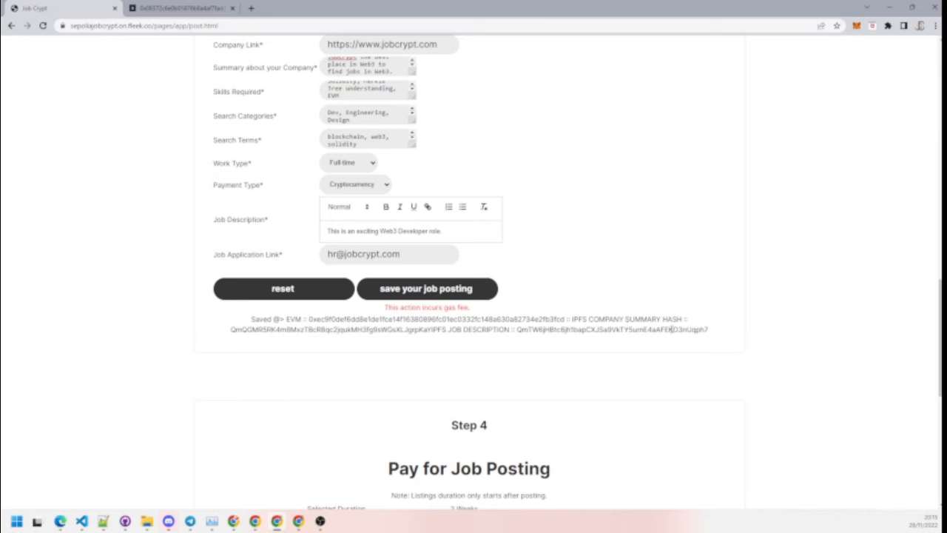
# Step: Verify the 15000 JCTUSDC balance in MetaMask's Assets, then request JCTUSDC payment approval
pyautogui.scroll(-3, 648, 325)
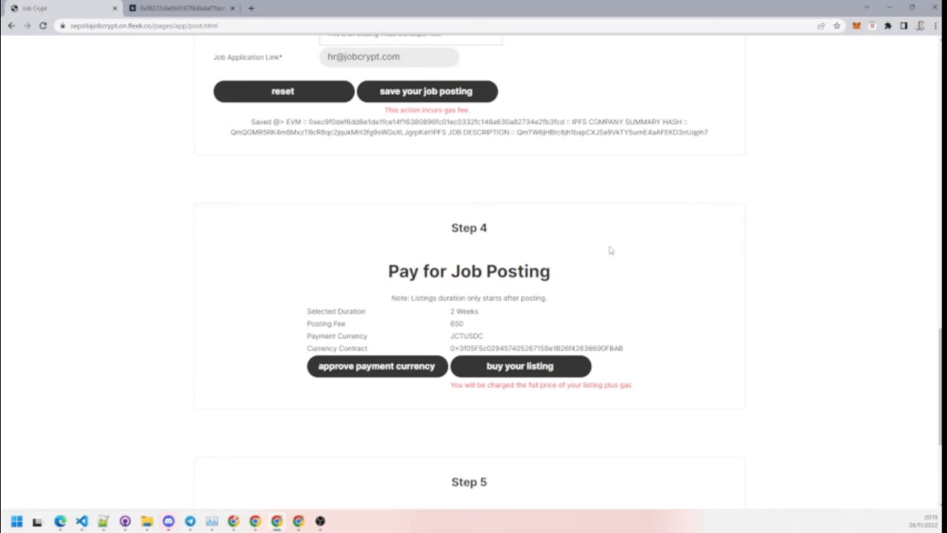
pyautogui.click(856, 27)
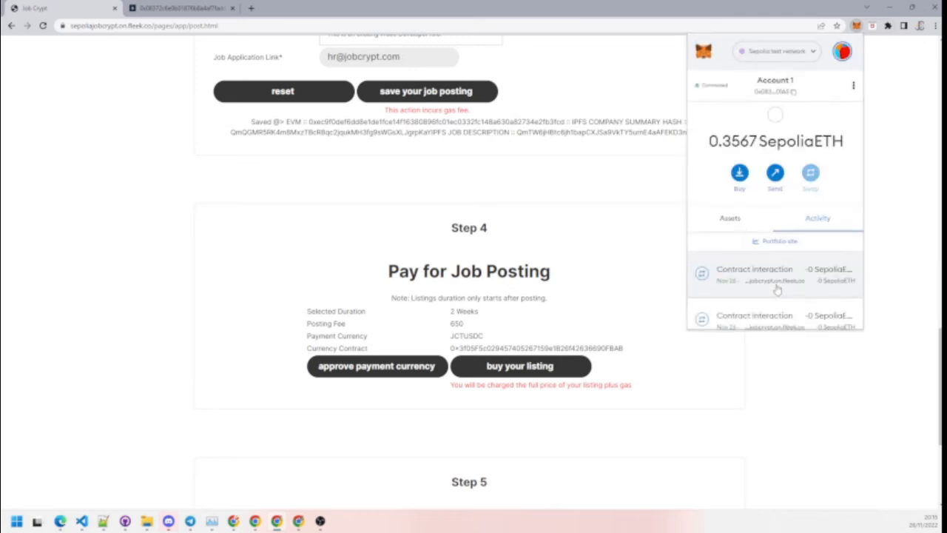
pyautogui.click(733, 220)
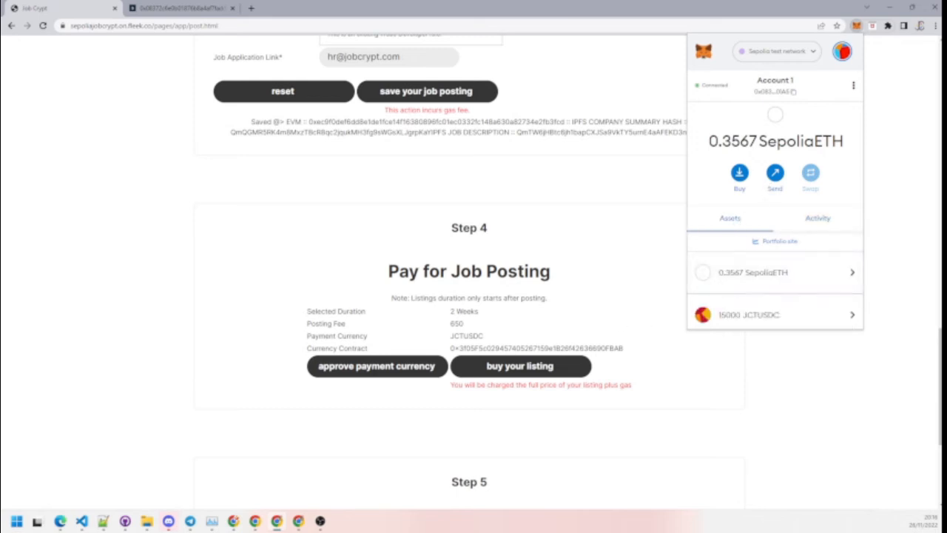
pyautogui.click(539, 367)
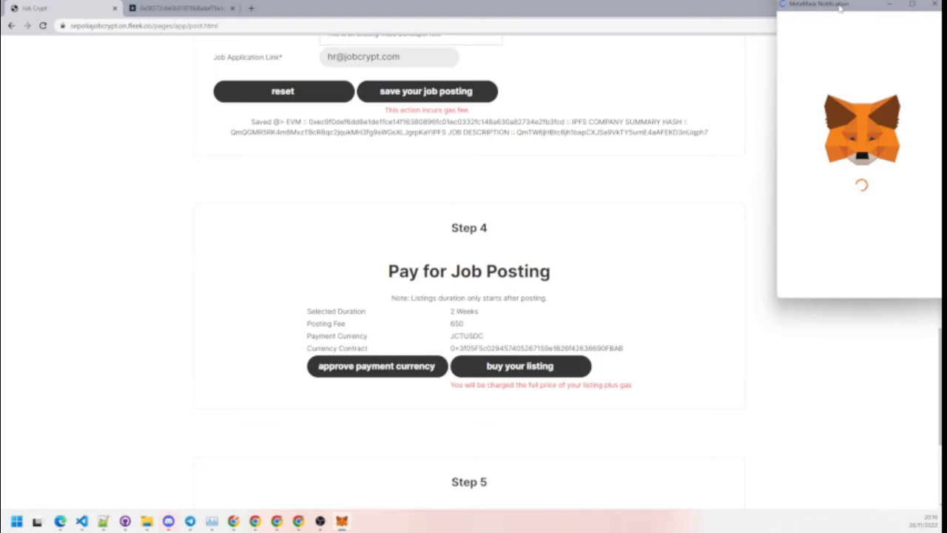
# Step: Review the 650 JCTUSDC spending amount in MetaMask's full transaction details and confirm it
pyautogui.moveTo(840, 7); pyautogui.dragTo(700, 29)
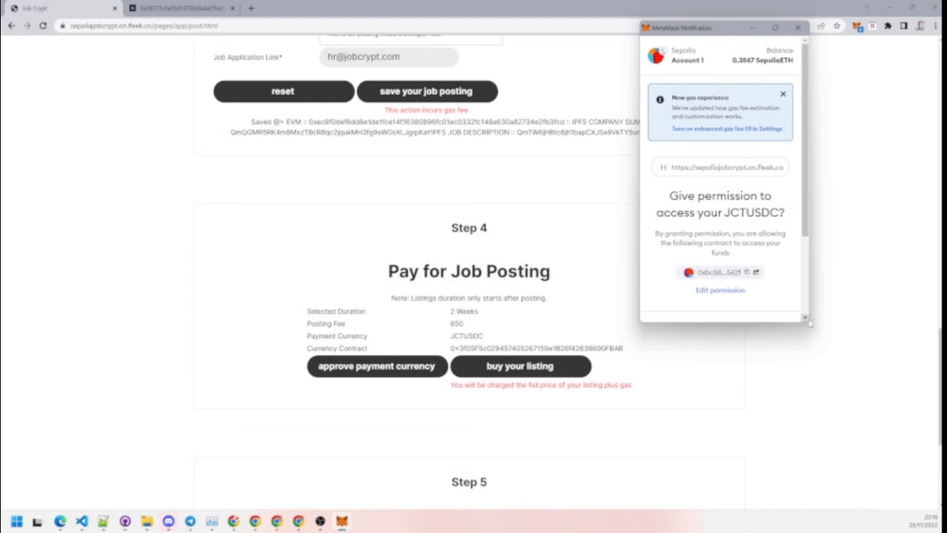
pyautogui.moveTo(809, 322); pyautogui.dragTo(941, 440)
pyautogui.scroll(-1, 808, 233)
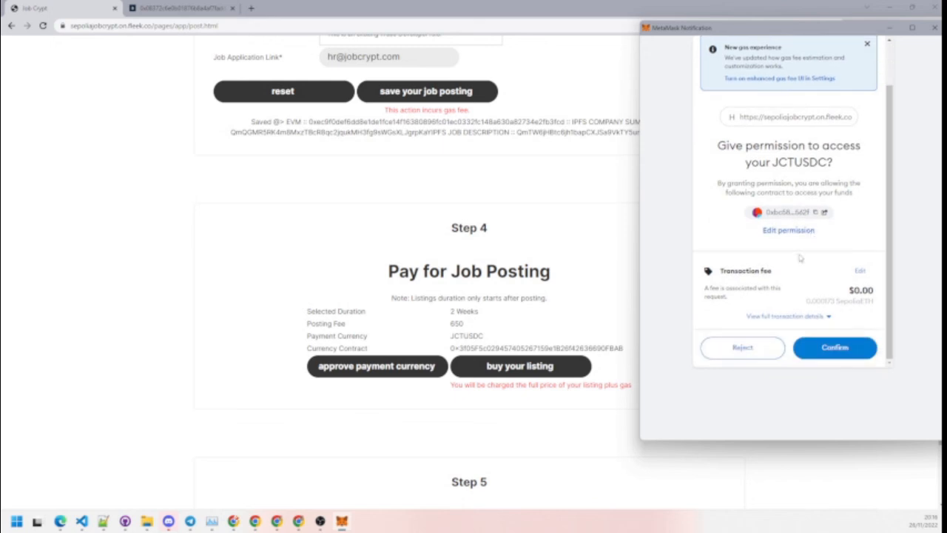
pyautogui.click(800, 318)
pyautogui.scroll(-1, 811, 307)
pyautogui.scroll(-2, 811, 307)
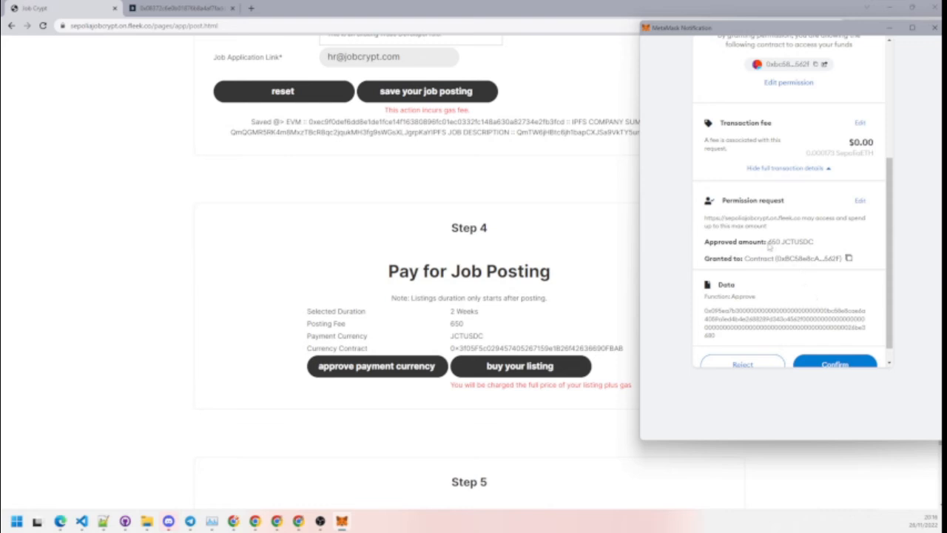
pyautogui.moveTo(768, 242); pyautogui.dragTo(841, 259)
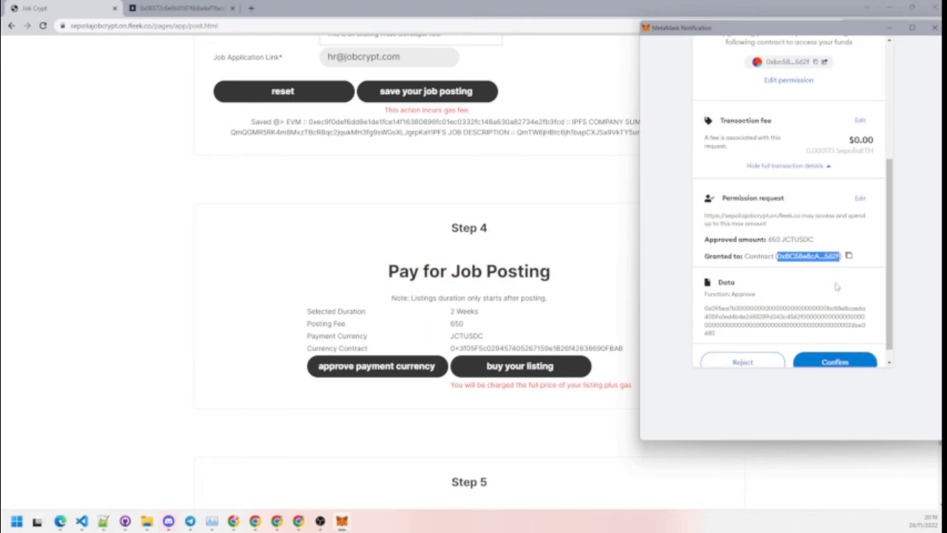
pyautogui.scroll(-1, 834, 280)
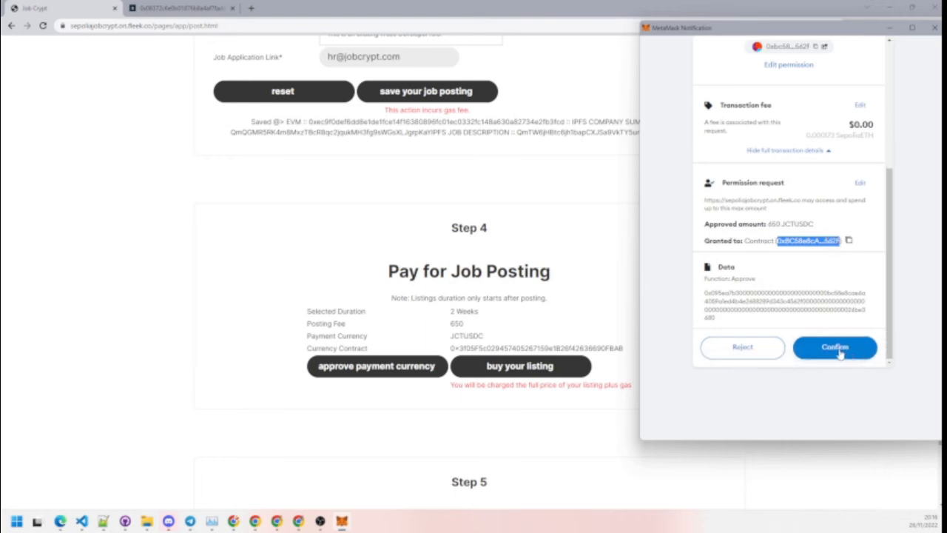
pyautogui.click(836, 348)
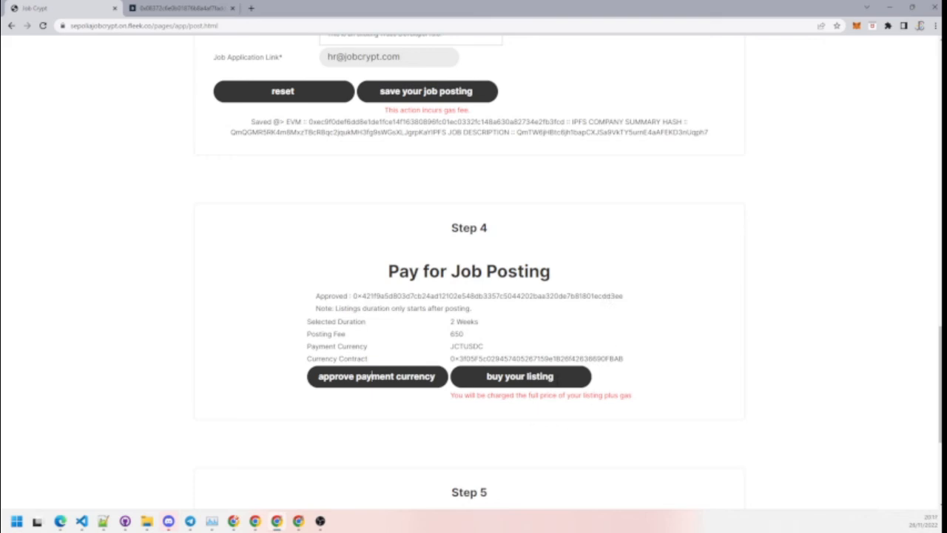
# Step: Buy the two-week job listing and approve the payment in MetaMask
pyautogui.click(556, 375)
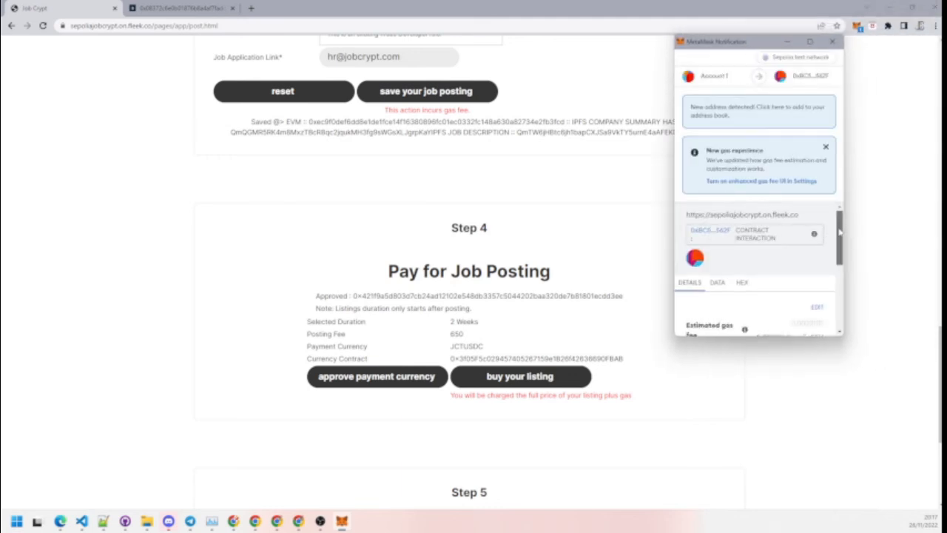
pyautogui.moveTo(839, 232); pyautogui.dragTo(843, 298)
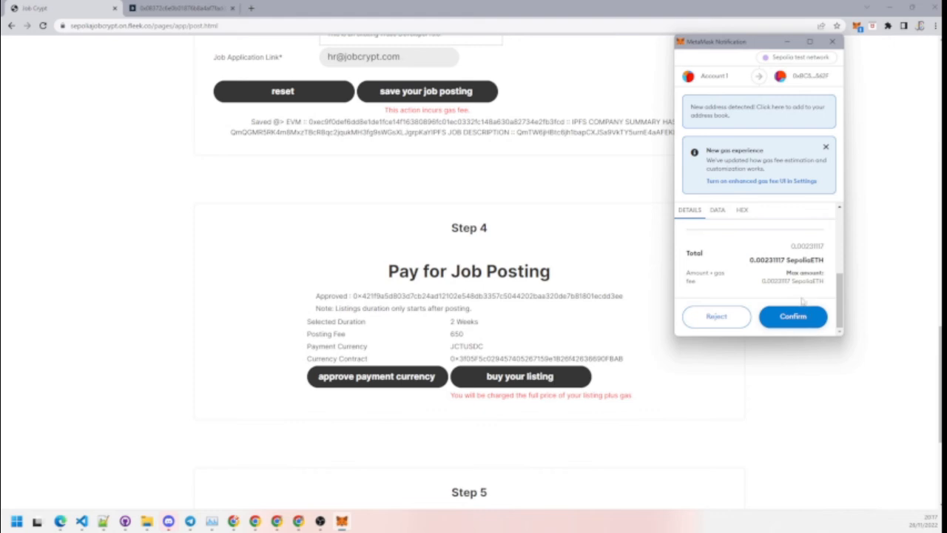
pyautogui.click(792, 324)
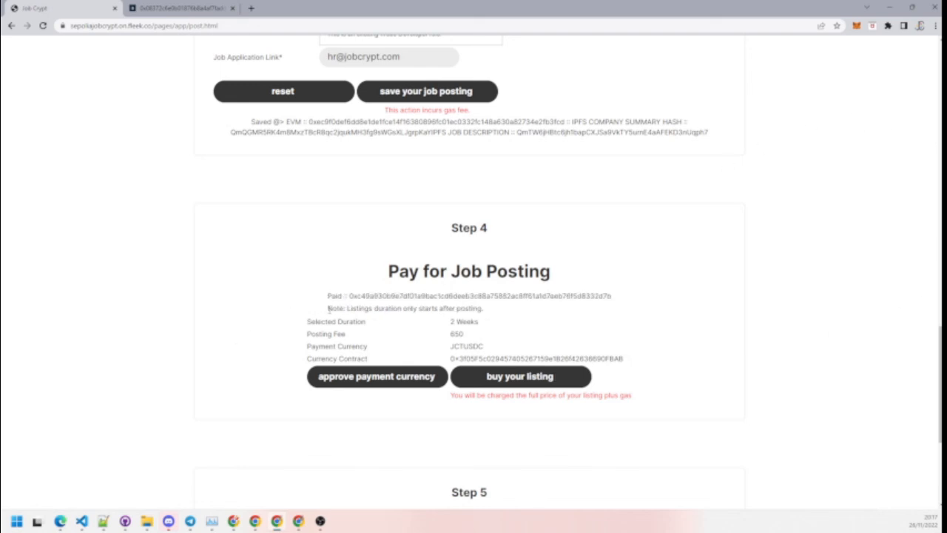
# Step: Post the Blockchain Developer 1 job and confirm the posting transaction in MetaMask
pyautogui.doubleClick(333, 296)
pyautogui.scroll(-3, 619, 303)
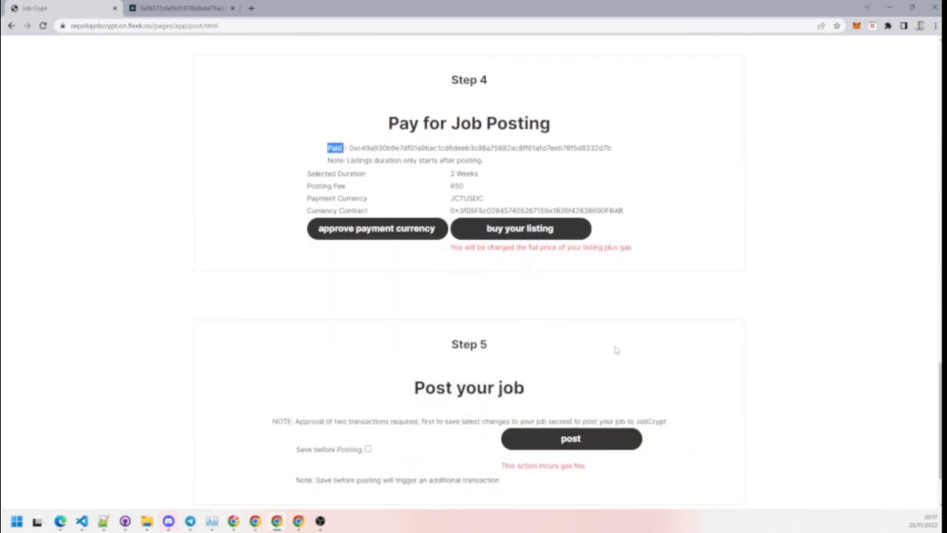
pyautogui.scroll(-1, 583, 389)
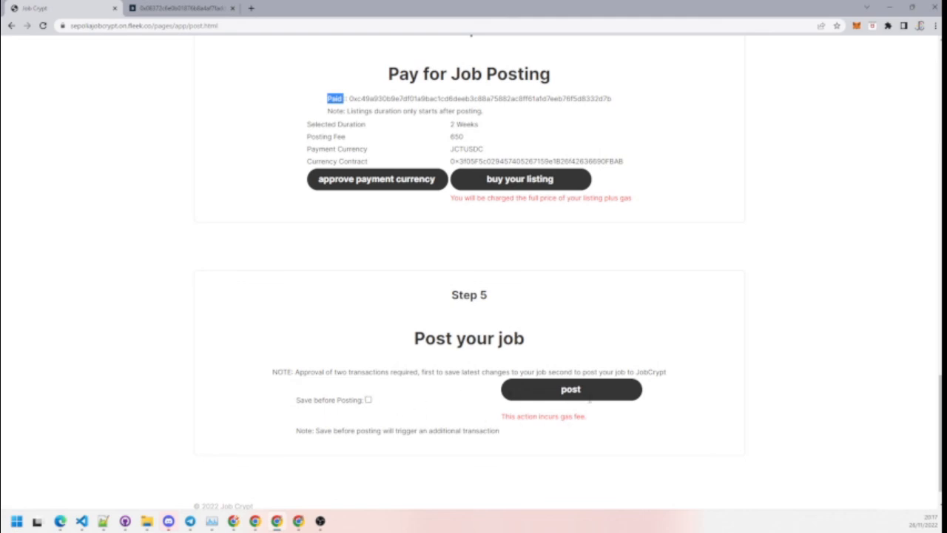
pyautogui.click(583, 389)
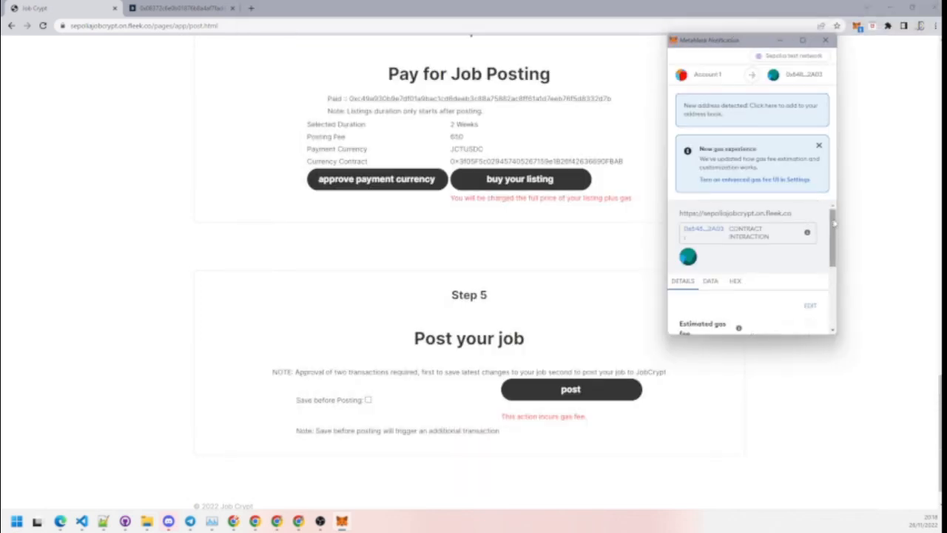
pyautogui.moveTo(833, 224); pyautogui.dragTo(842, 298)
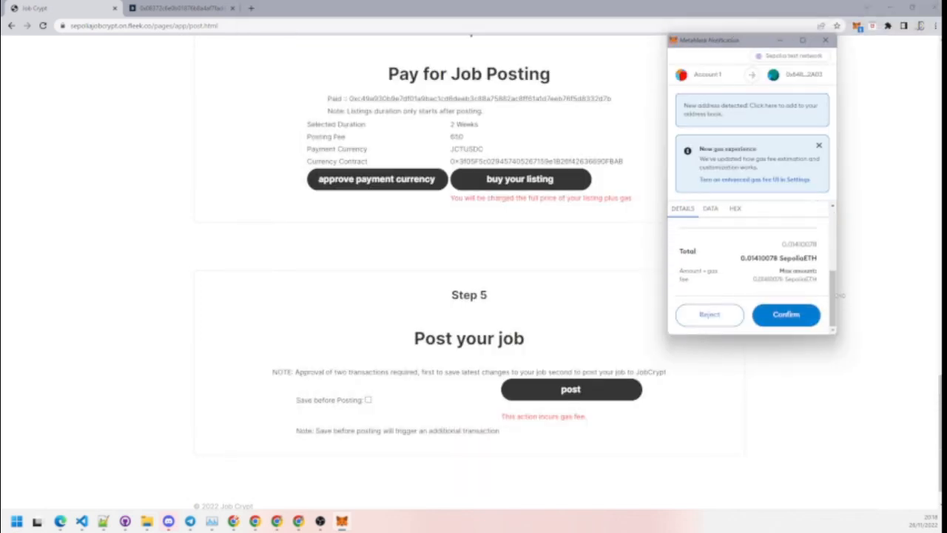
pyautogui.click(793, 322)
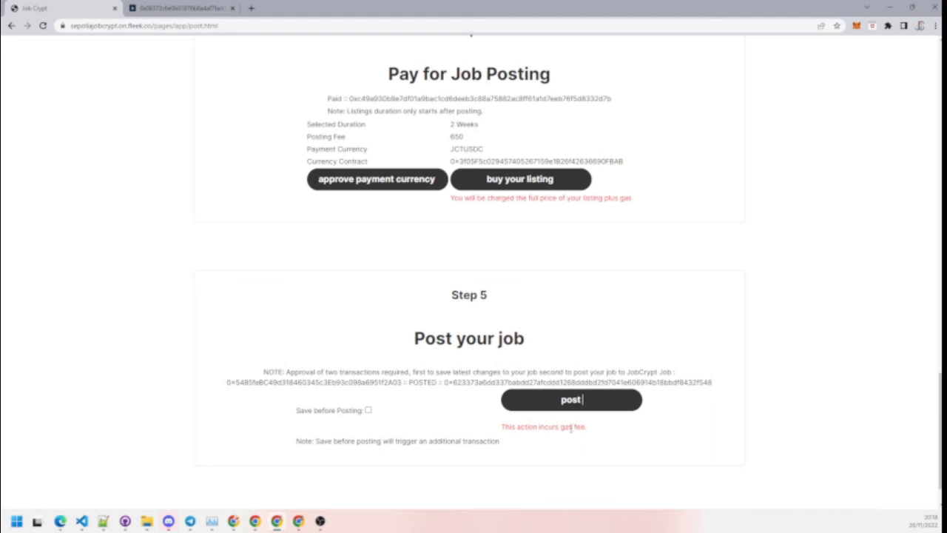
# Step: Go back to the JobCrypt home page via the Job Crypt logo to view Latest Jobs
pyautogui.scroll(-1, 583, 351)
pyautogui.scroll(8, 582, 350)
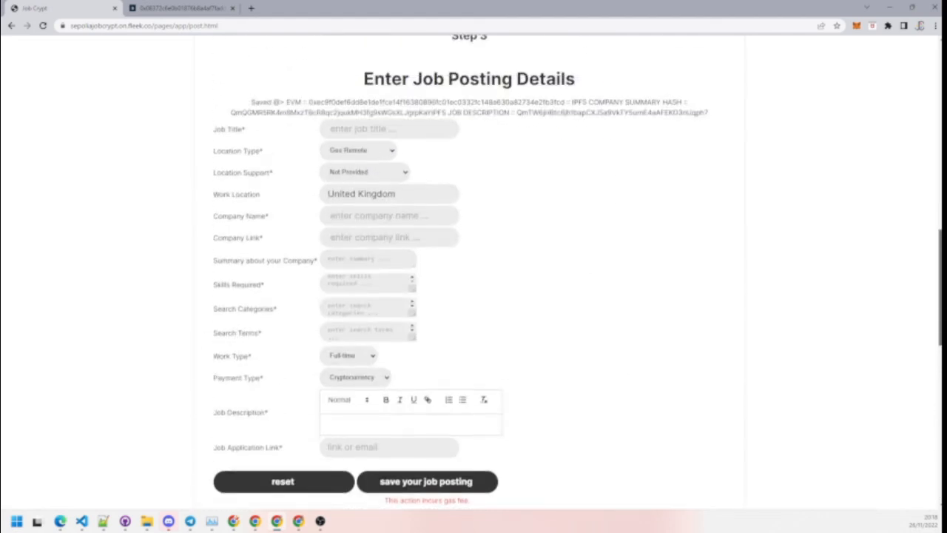
pyautogui.scroll(10, 448, 207)
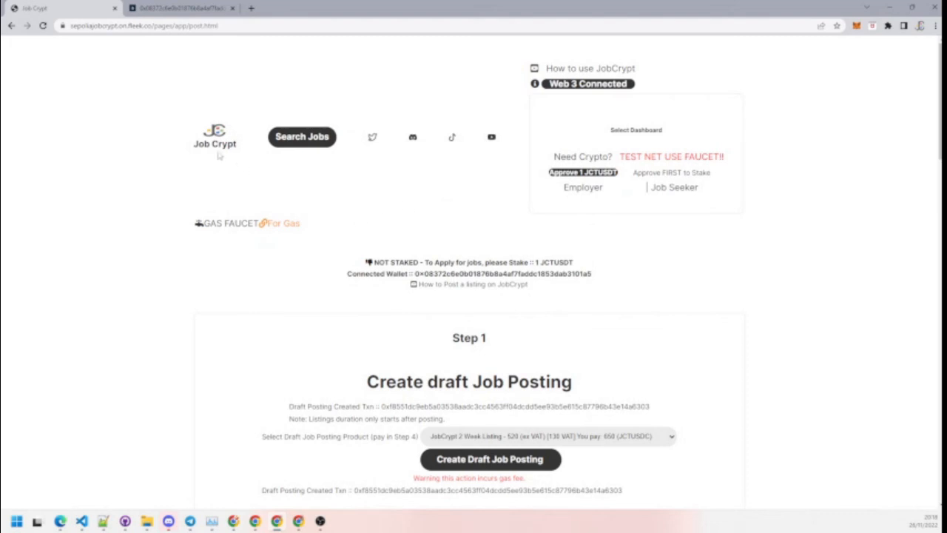
pyautogui.click(215, 147)
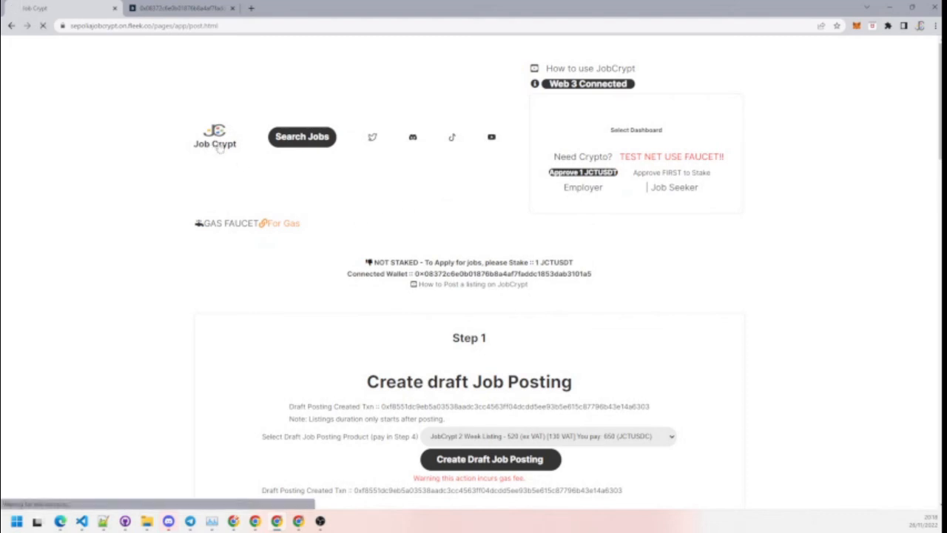